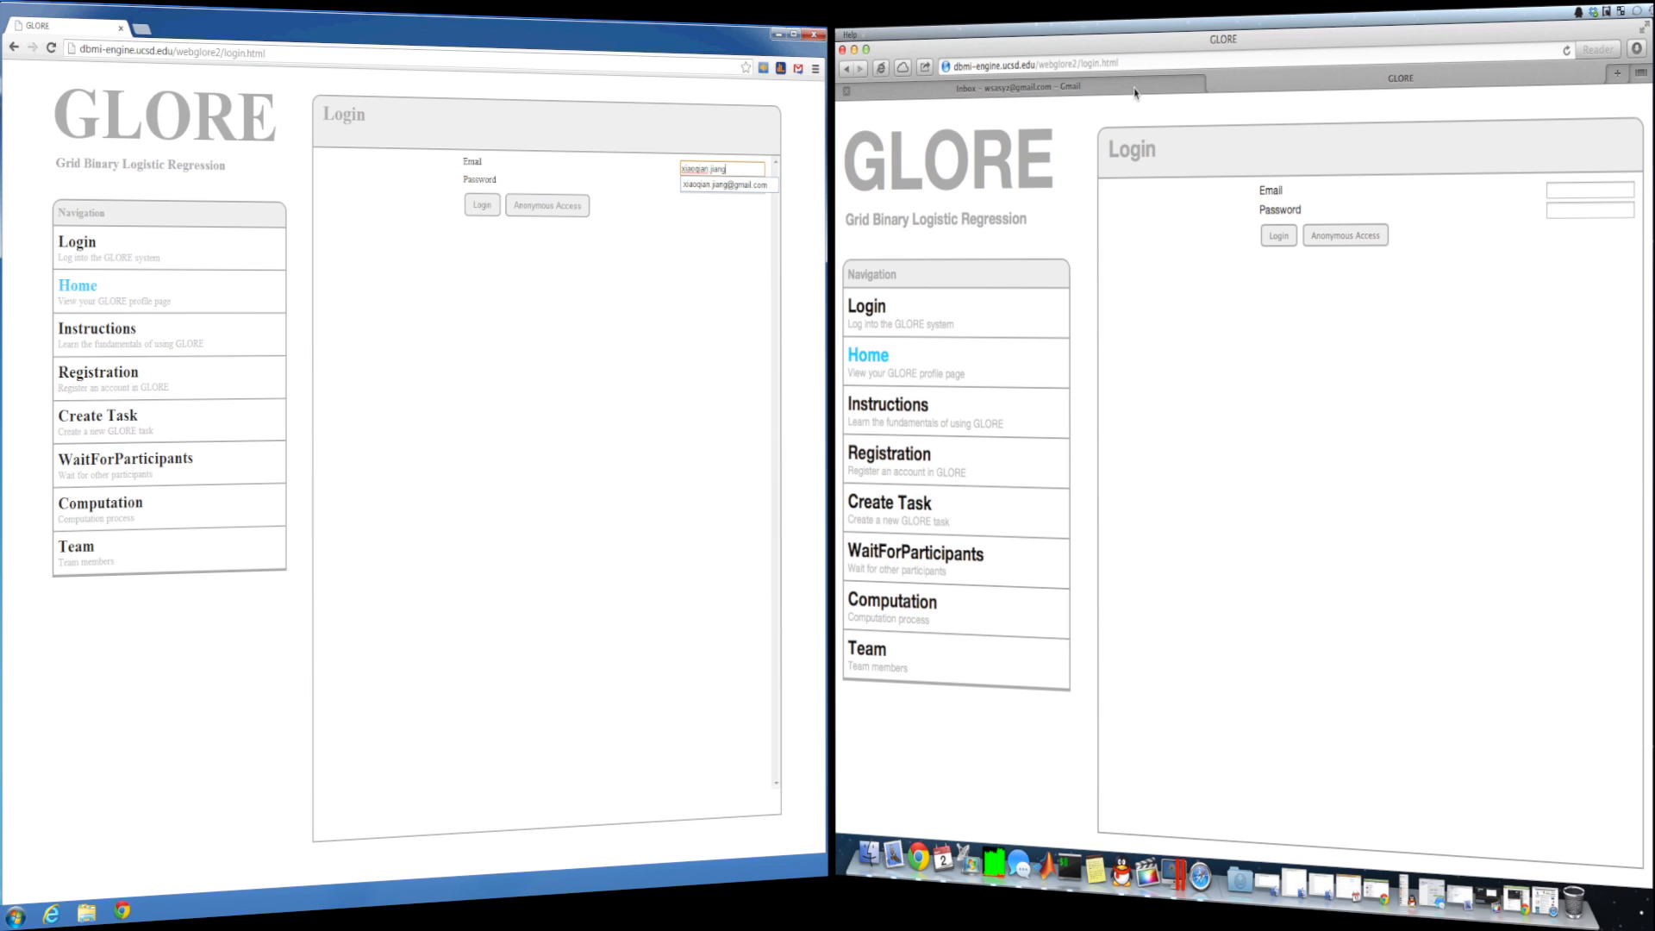
- Log in to GLORE with the task initiator's e-mail address and password
type("ail.com")
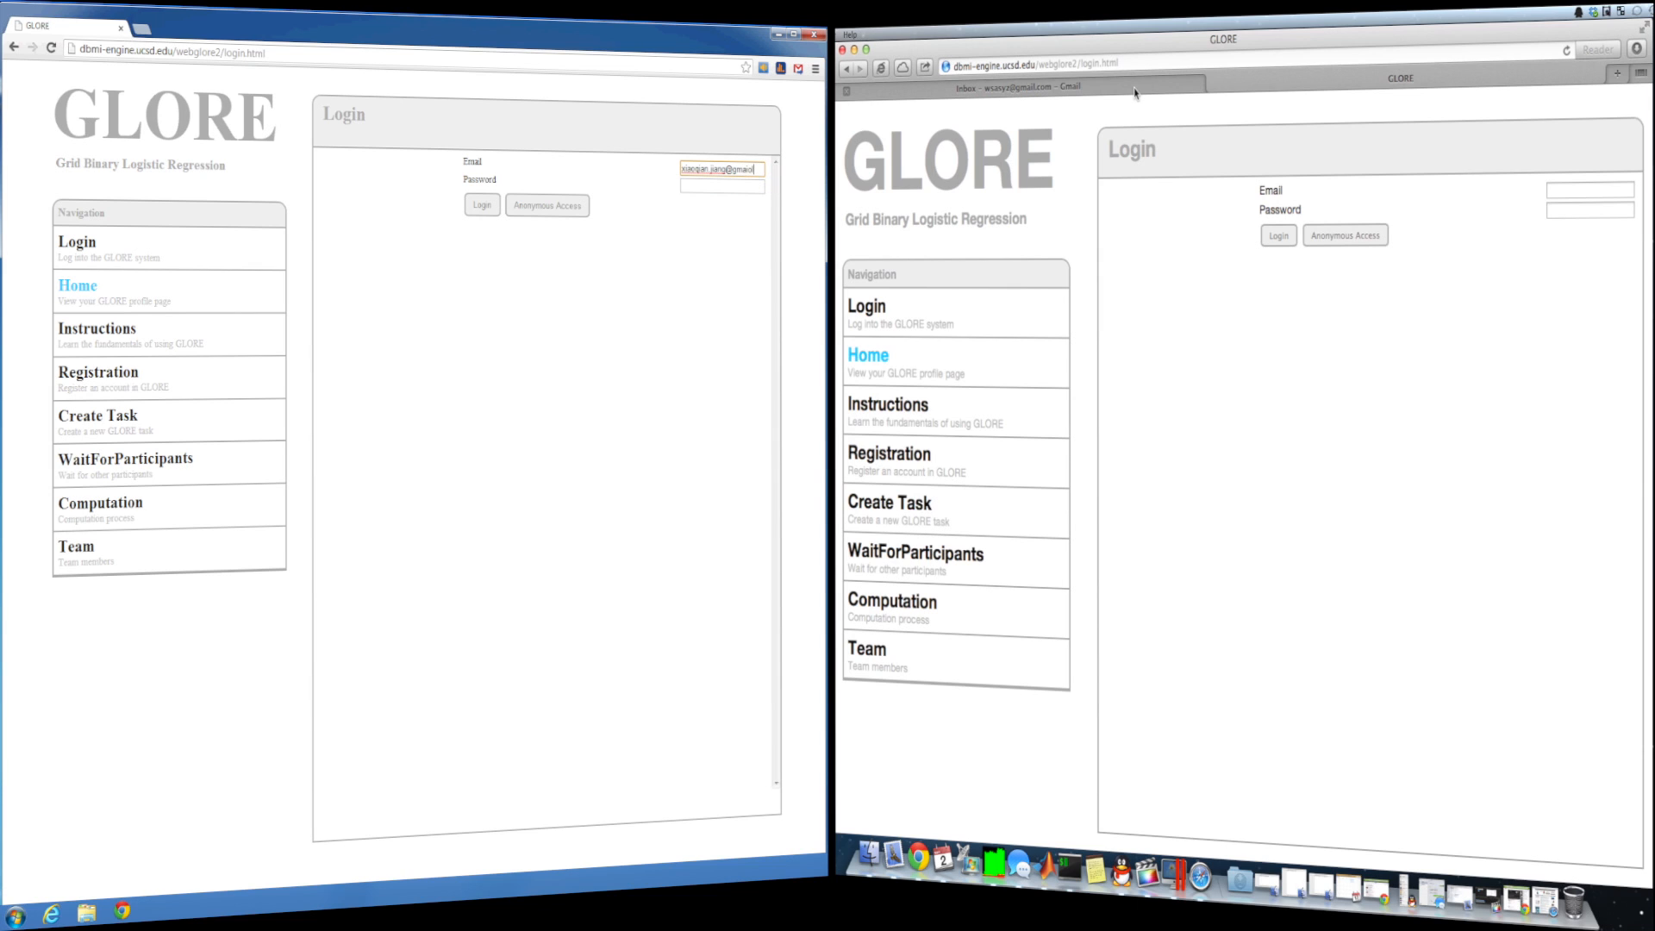
key("Tab")
type("••••••")
key("Return")
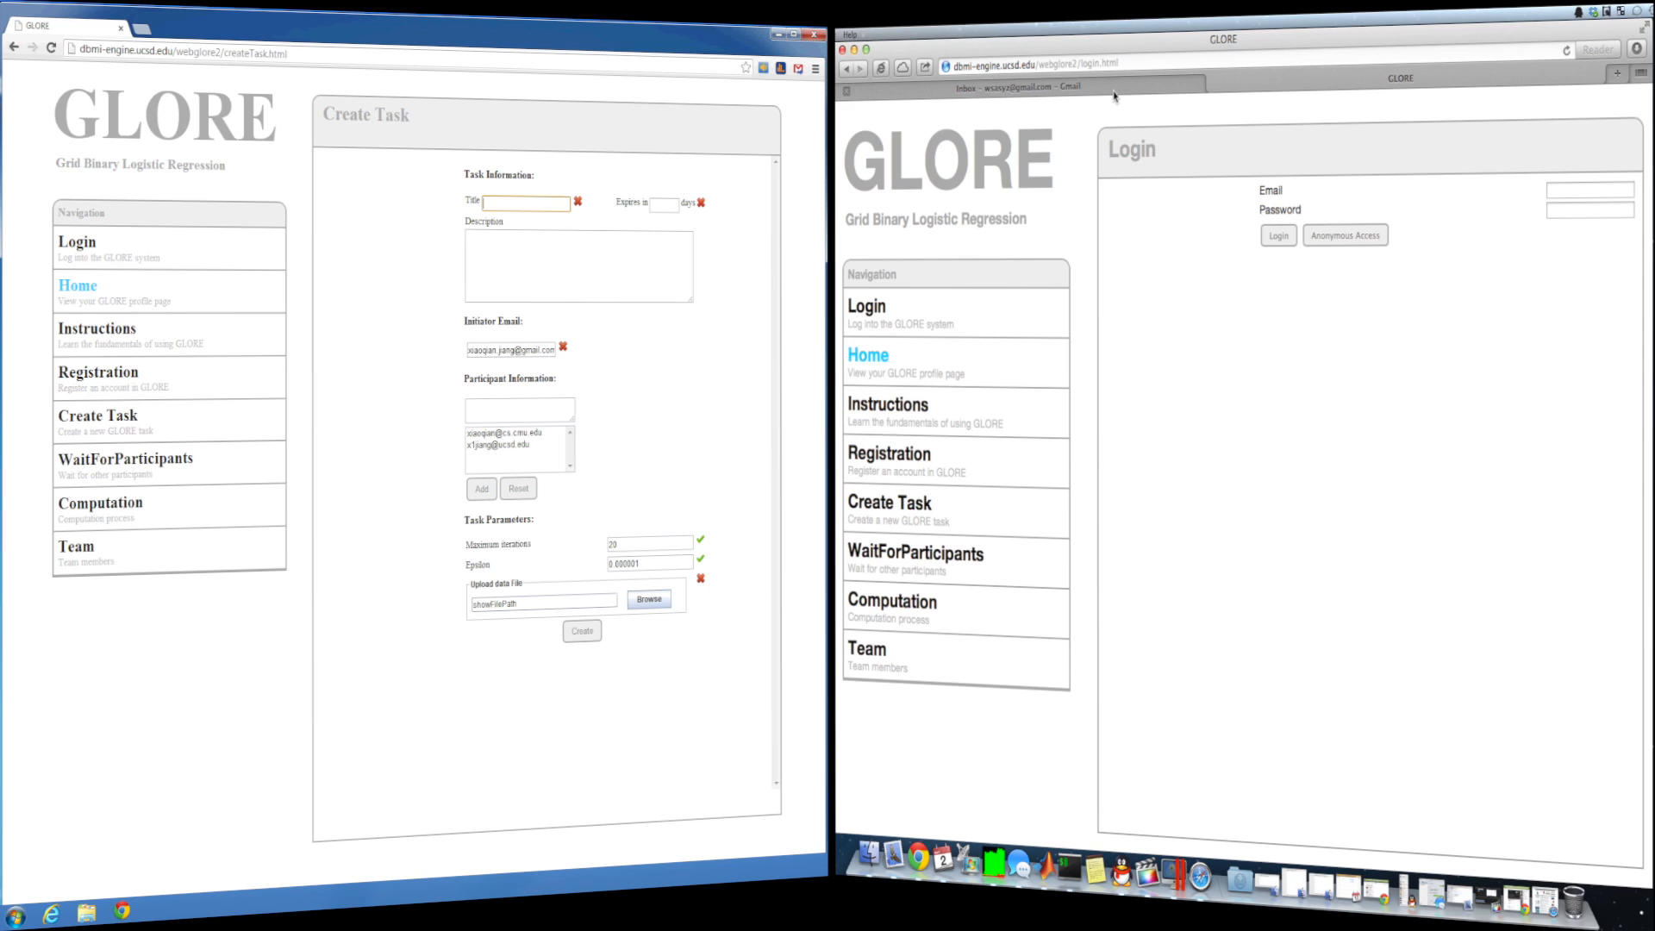
- Enter title GloreTwoInstitutions, 3-day expiry, the two-institution regression description, and the participant's e-mail
type("GloreTwoInstitutions")
key("Tab")
type("3")
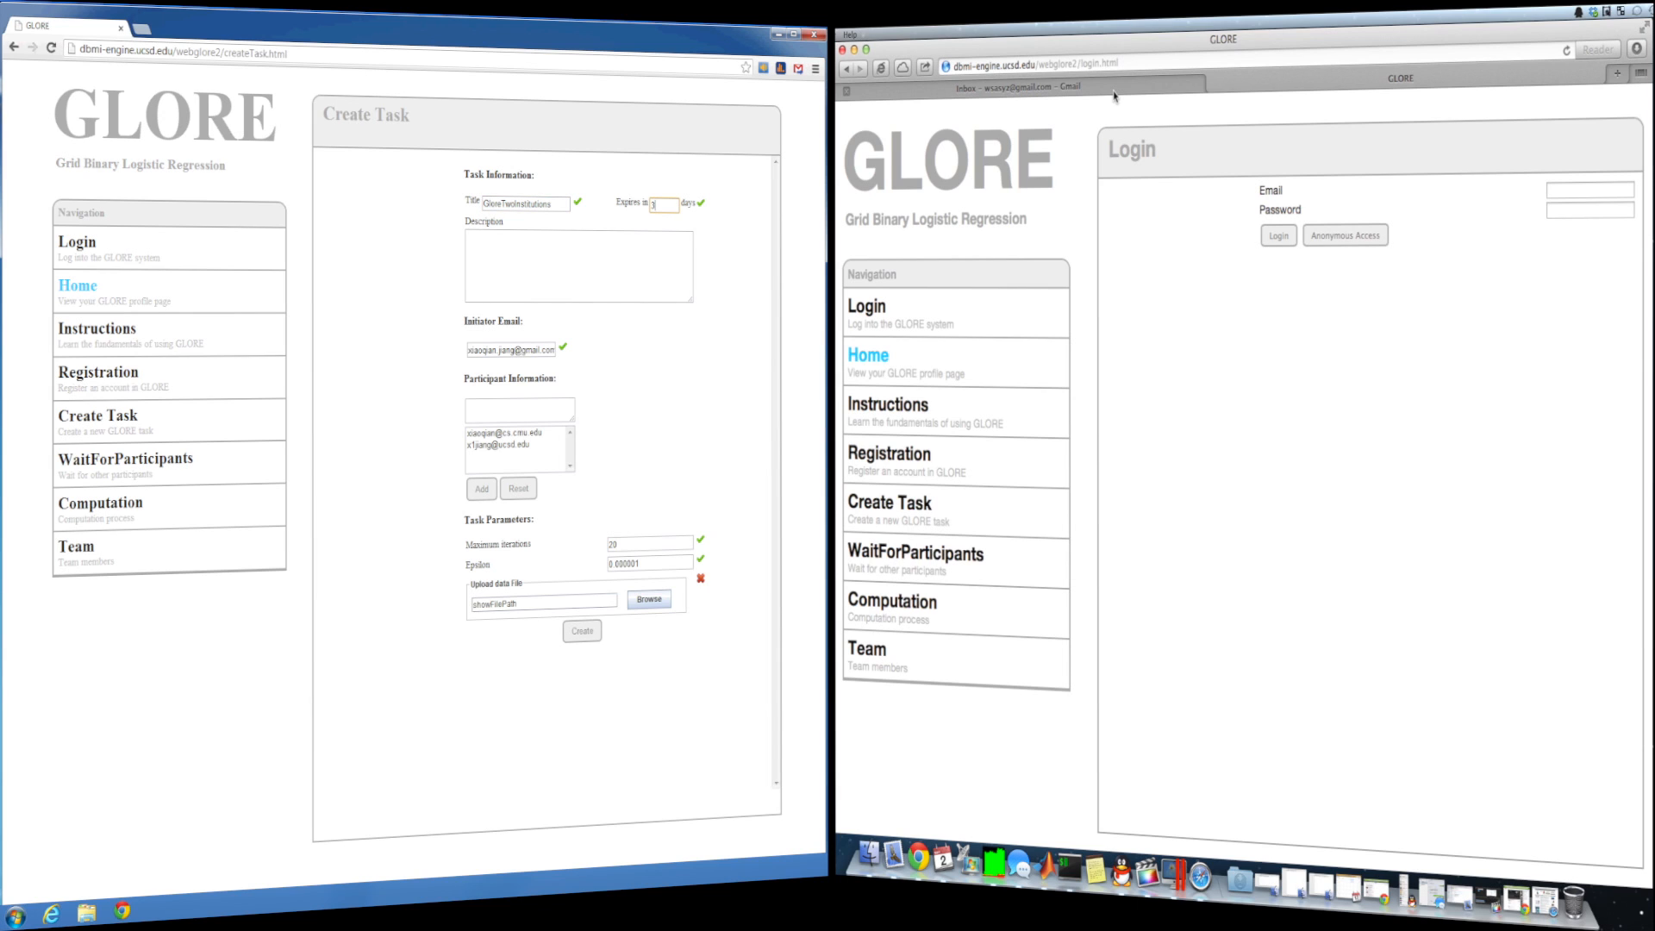
key("Tab")
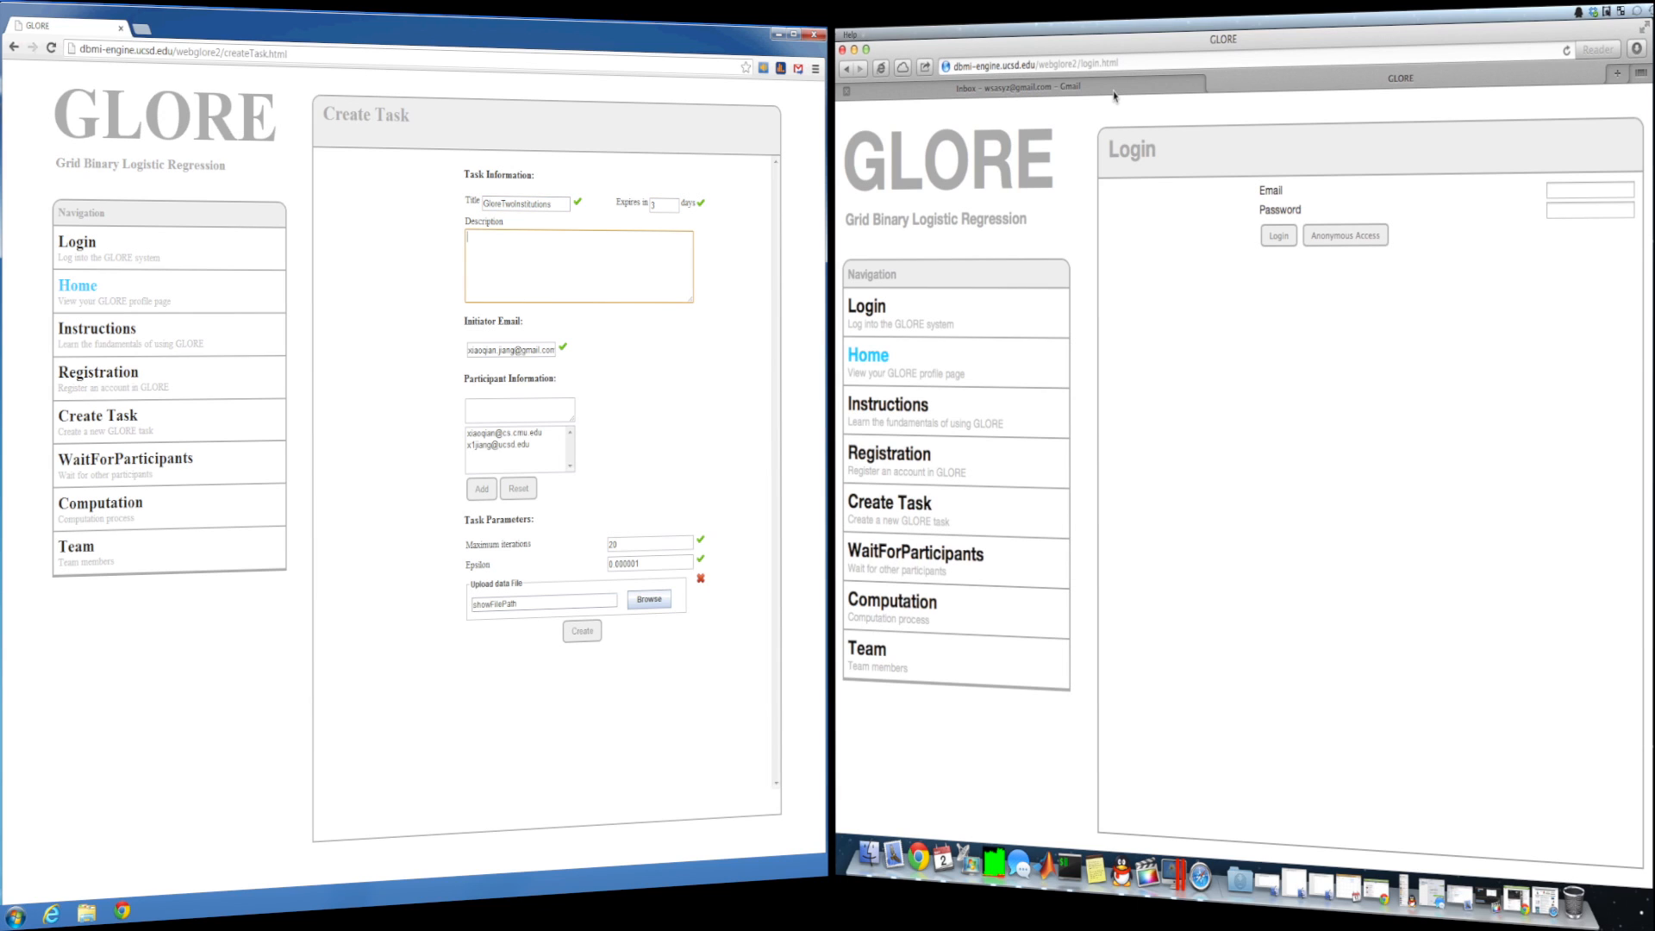
type("Build")
type(" a global grid logistic reg")
type("ression model using data sets from two ")
type("institutions")
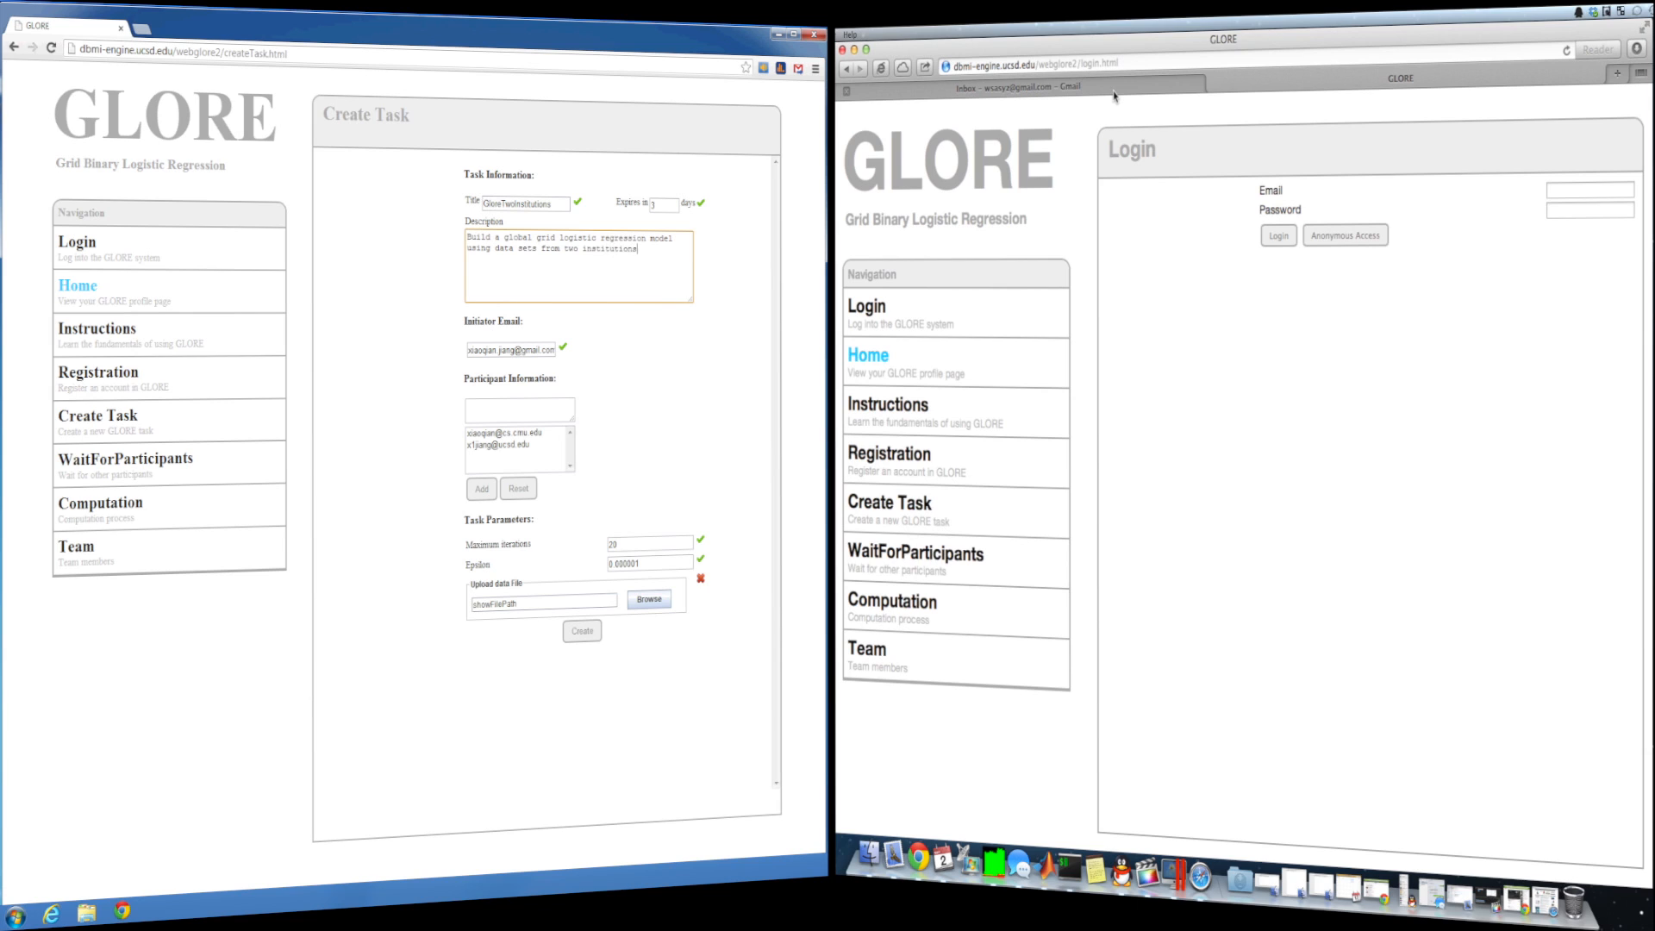
key("Tab")
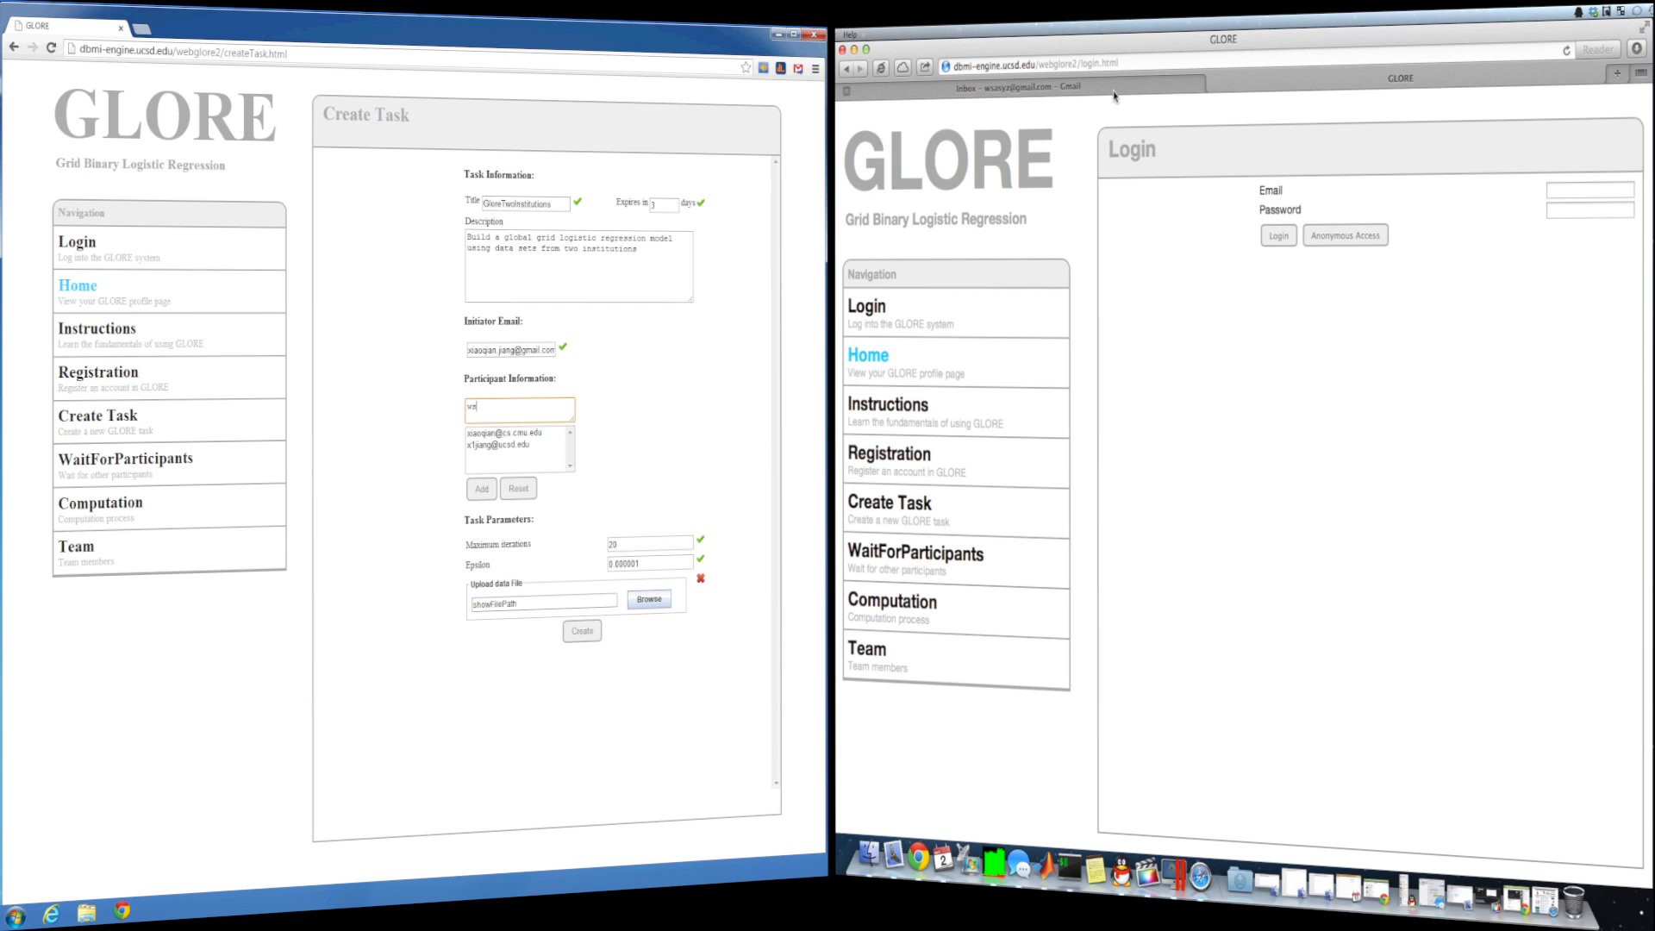
left_click(649, 599)
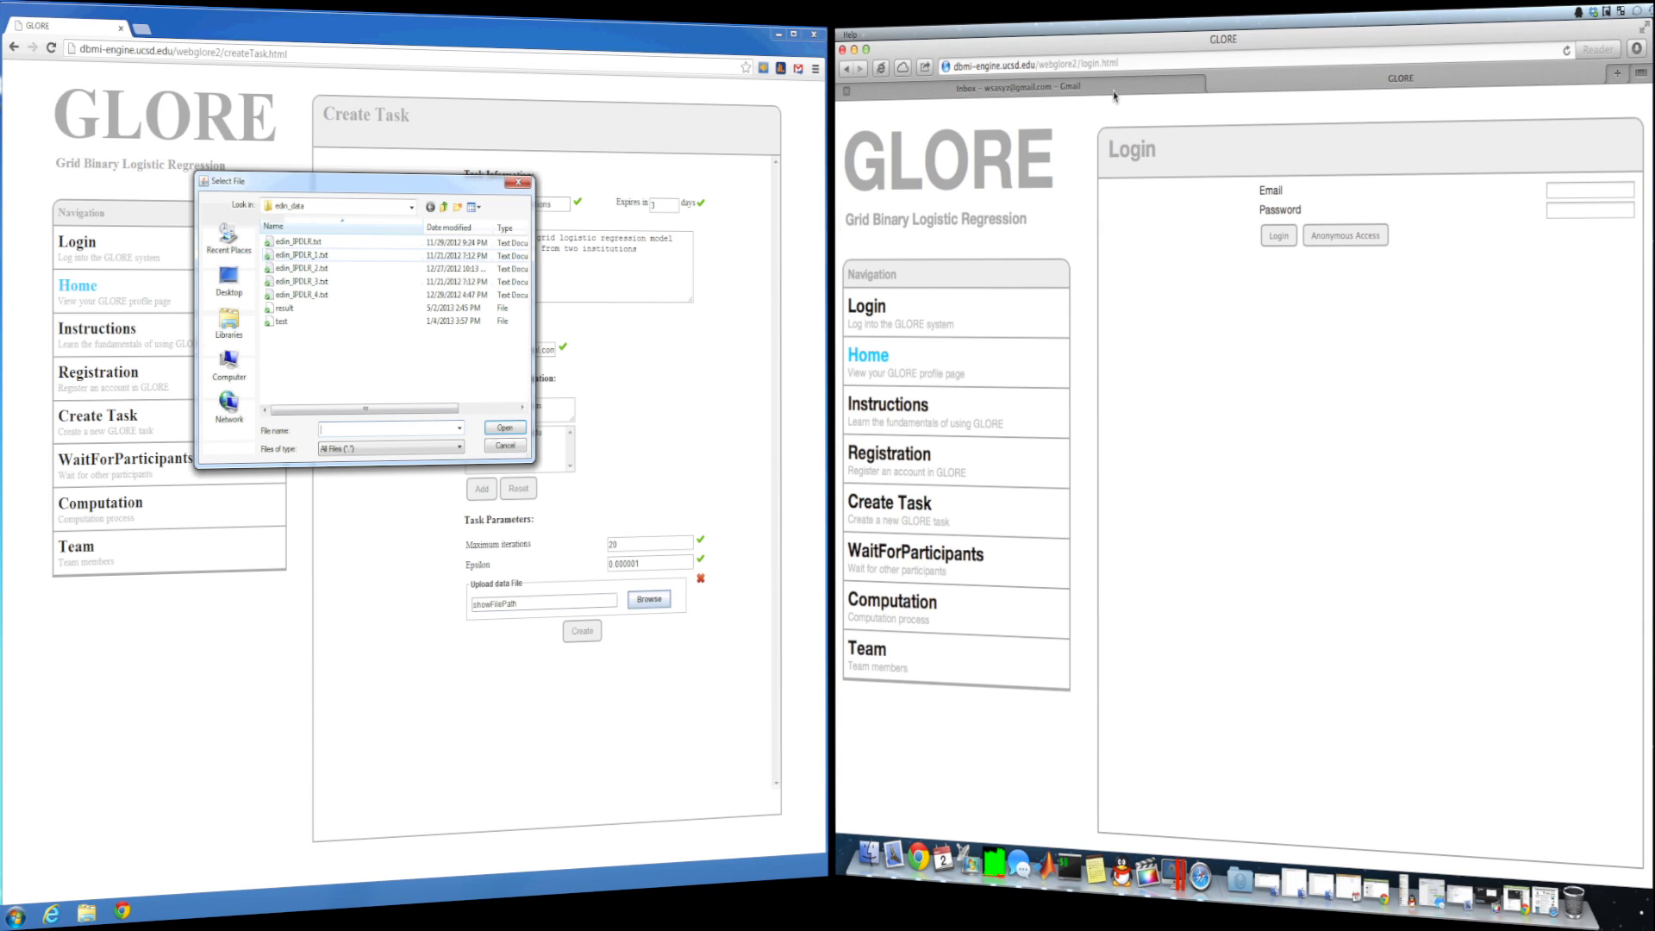
- Attach edin_IPDLR_1.txt as the initiator's data file and let the Java file chooser run
left_click(300, 255)
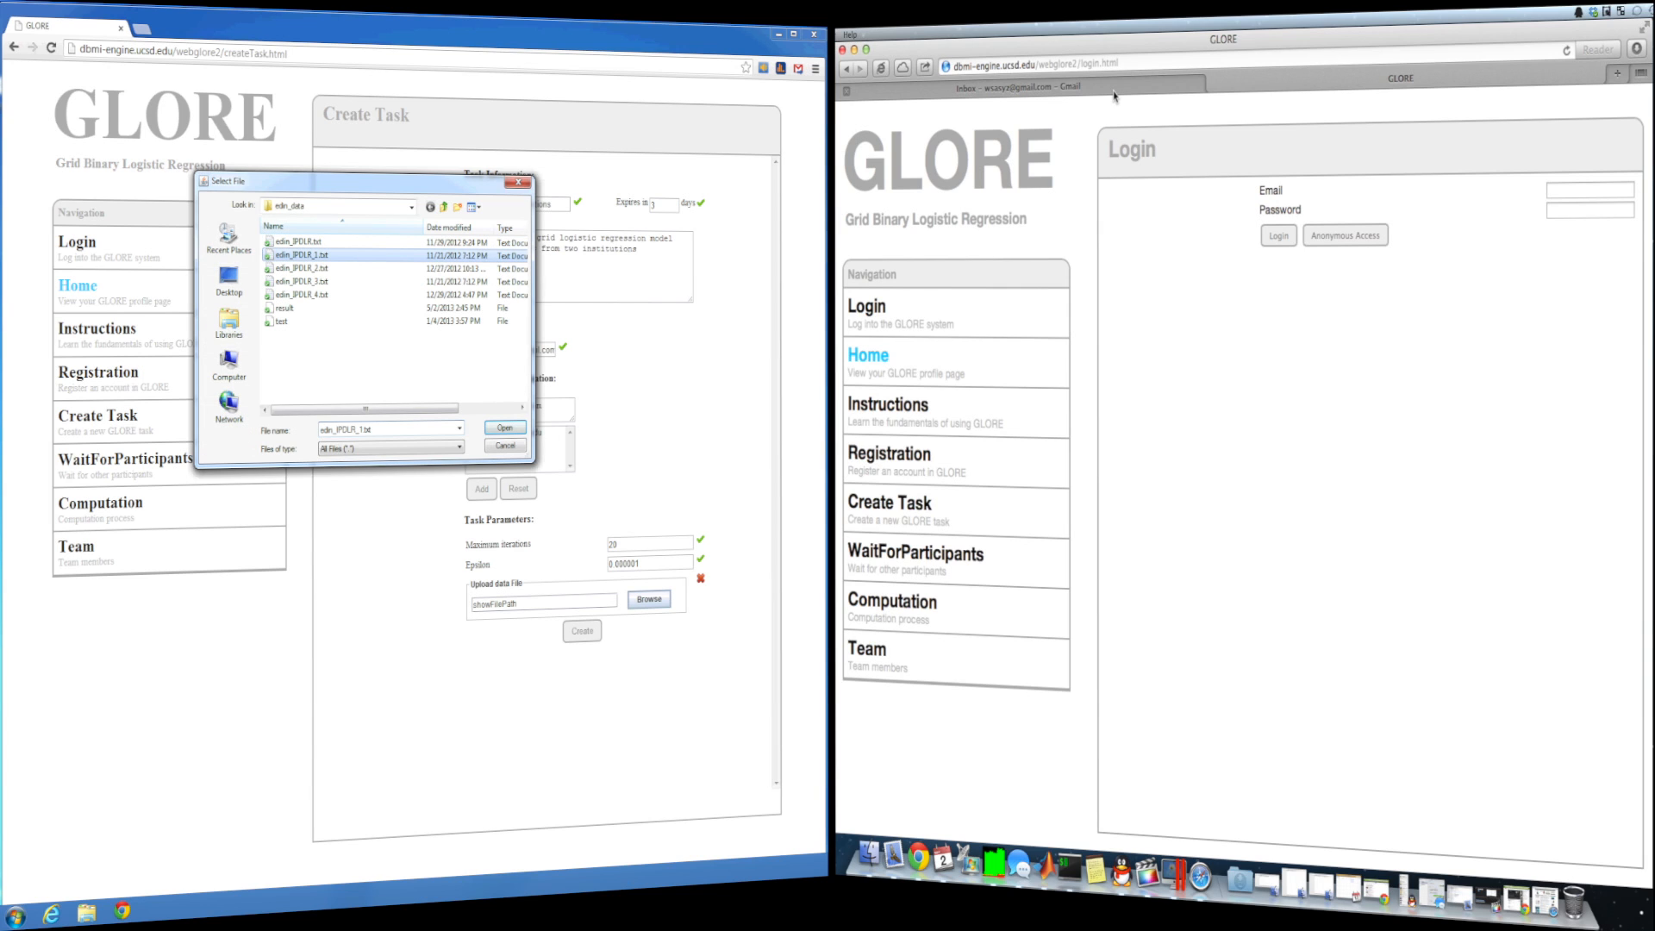
left_click(505, 428)
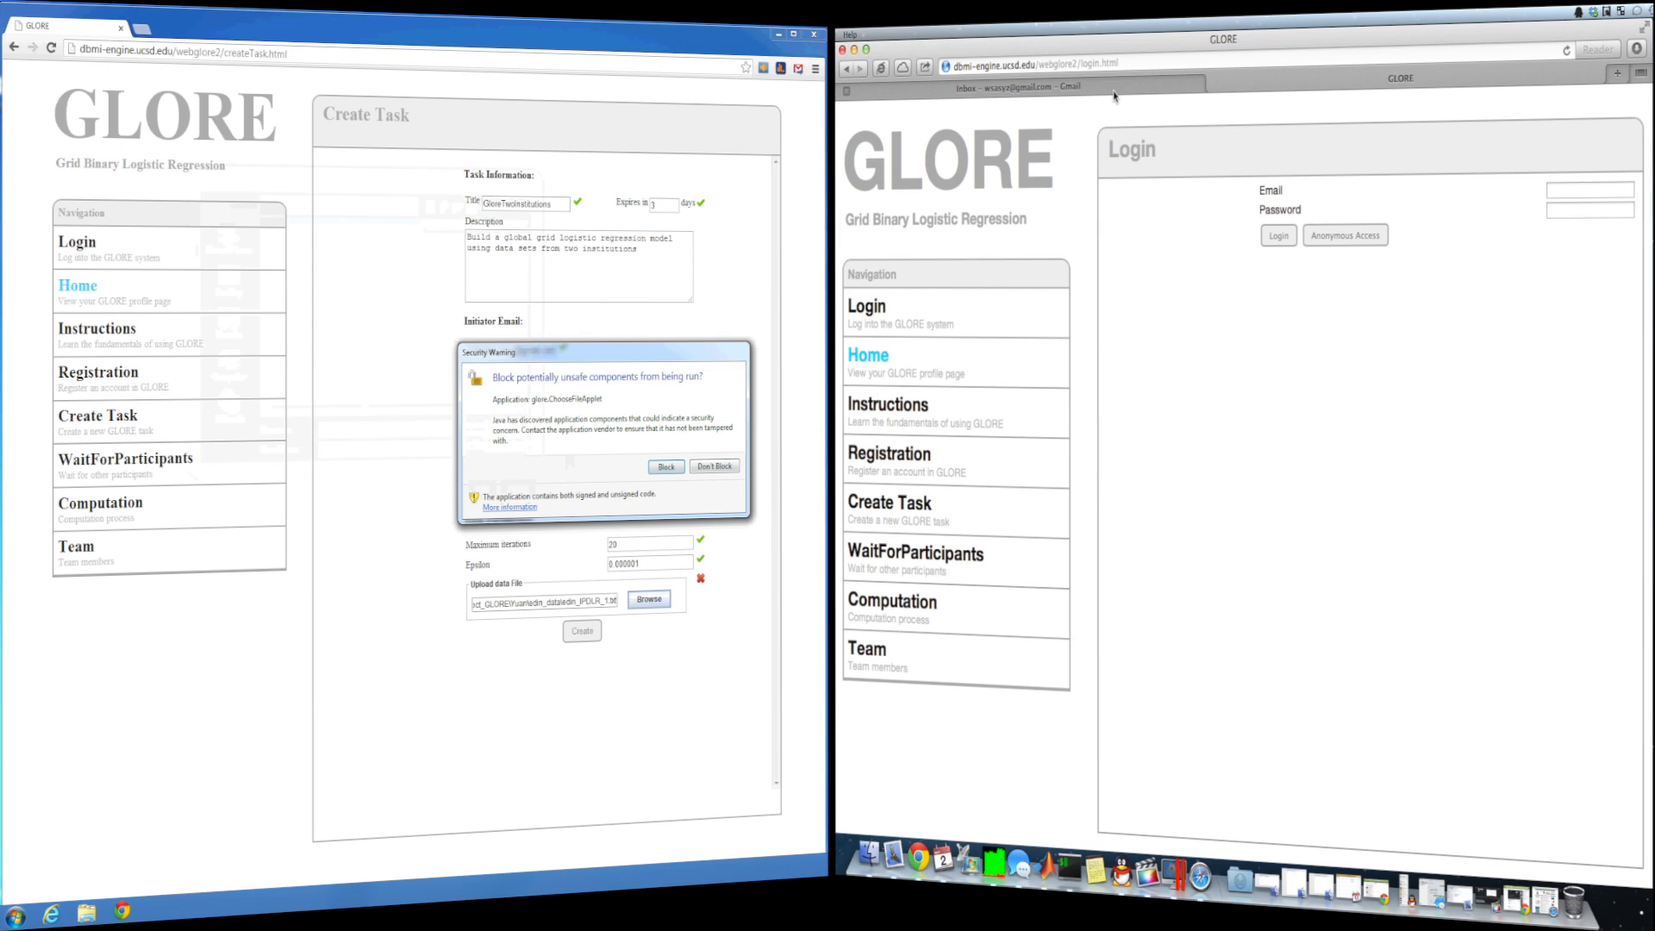
left_click(715, 467)
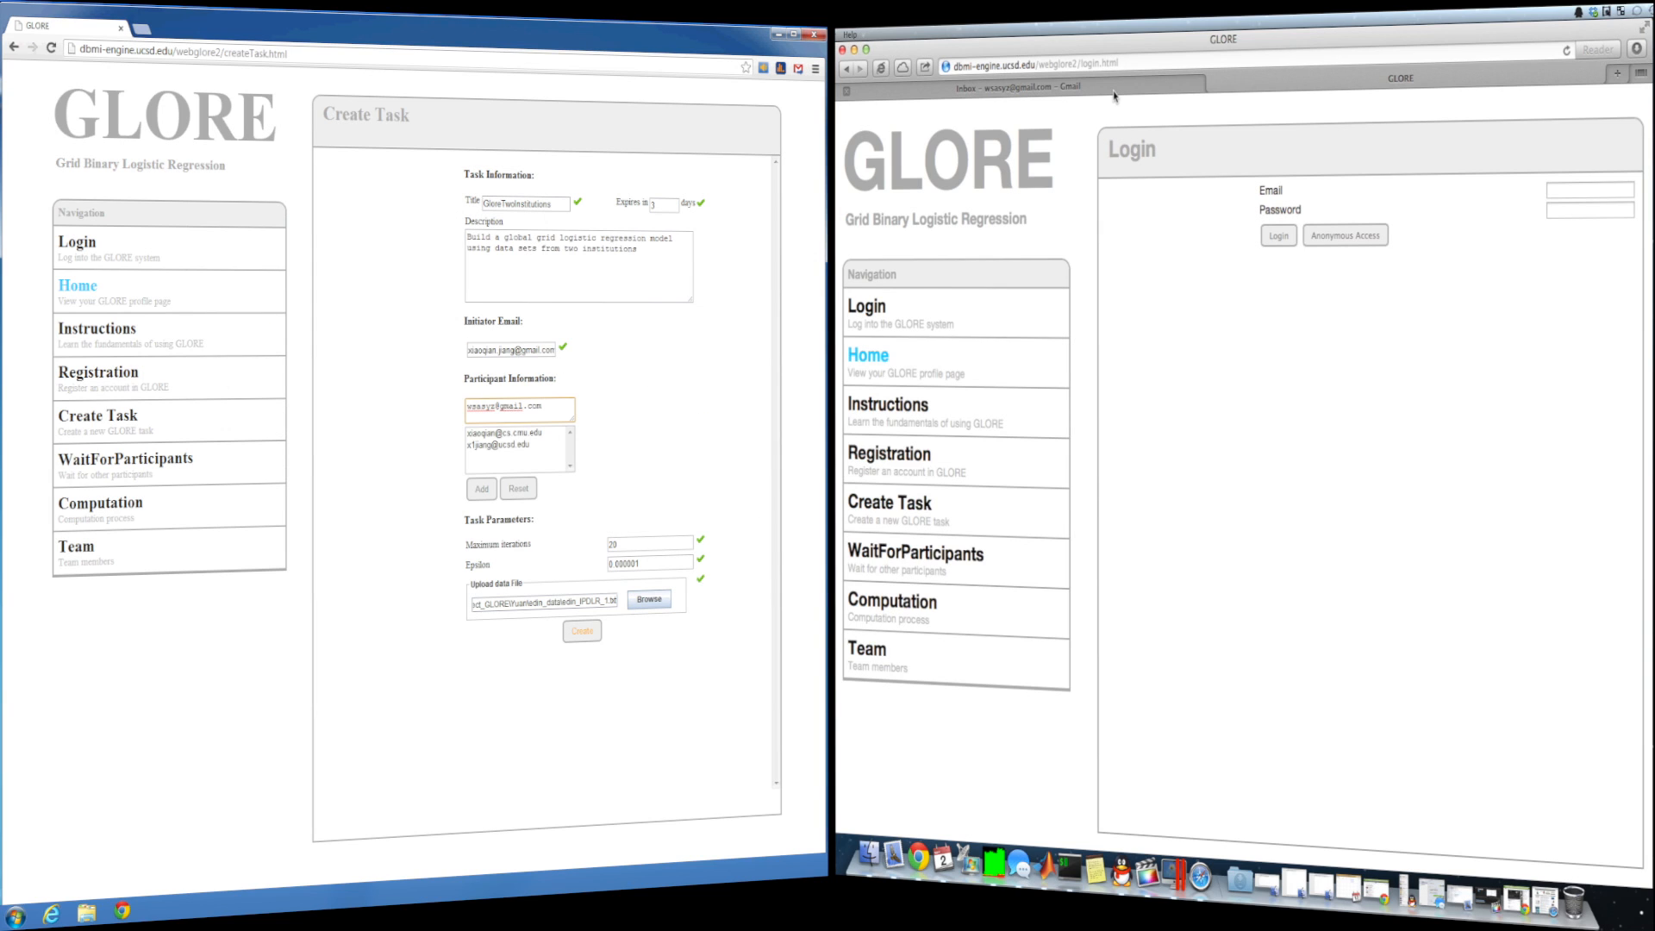
- Create the GloreTwoInstitutions task from the completed form
left_click(582, 630)
left_click(582, 631)
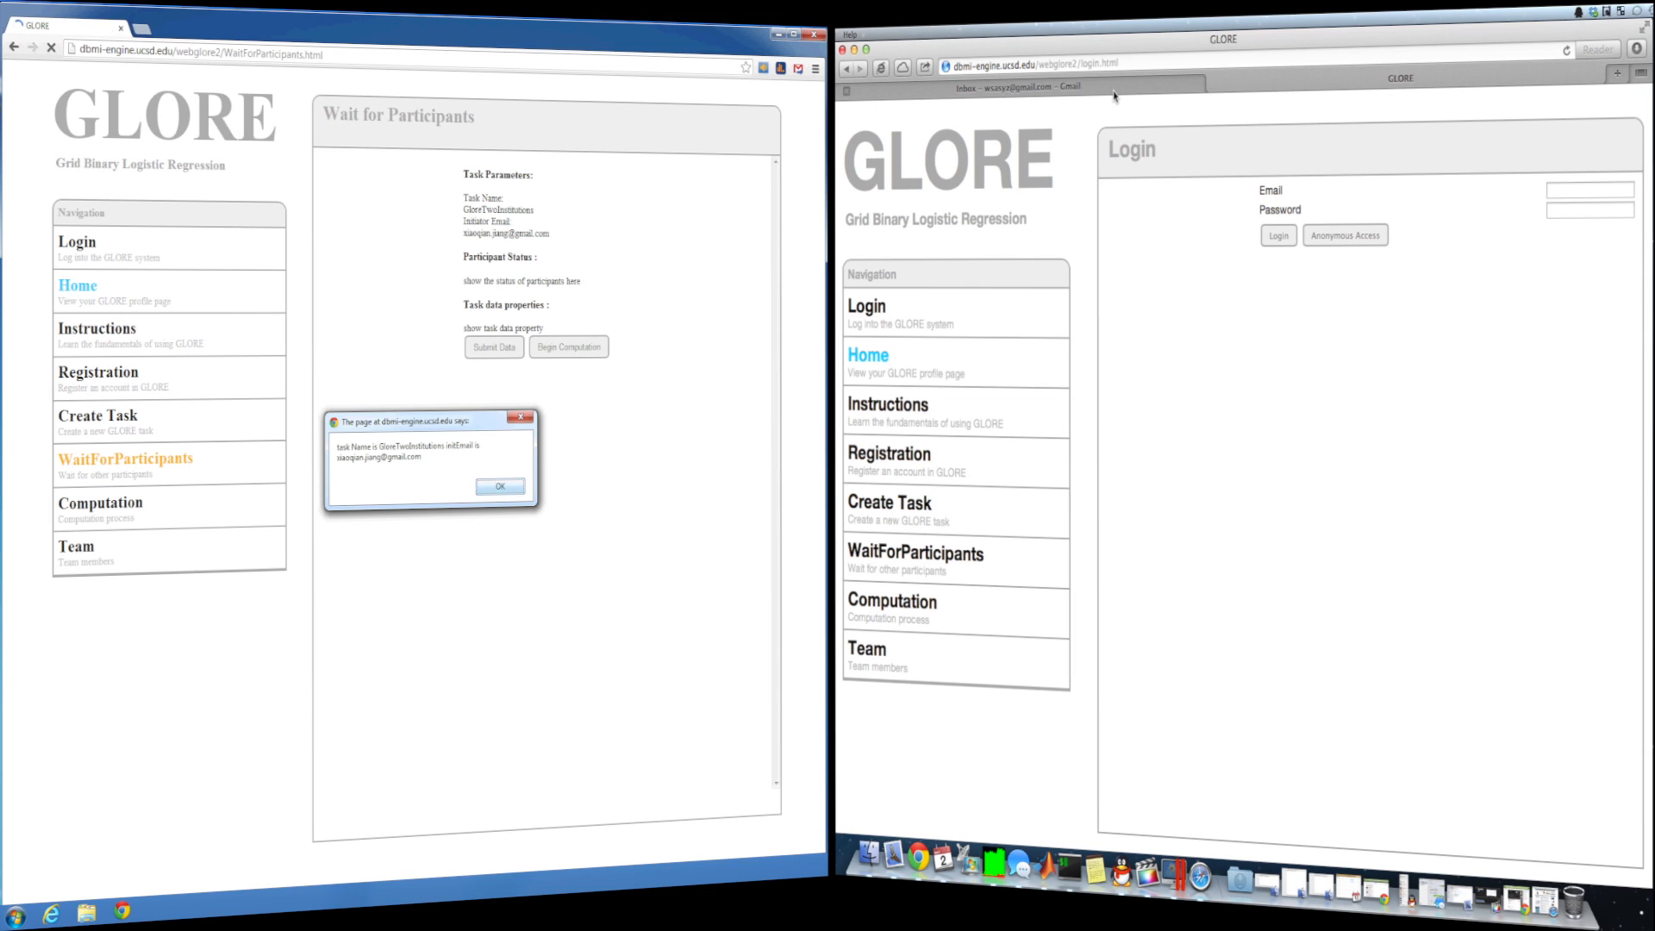
- Close the task-created alert and follow the task link in the participant's GLORE invitation e-mail
key("Return")
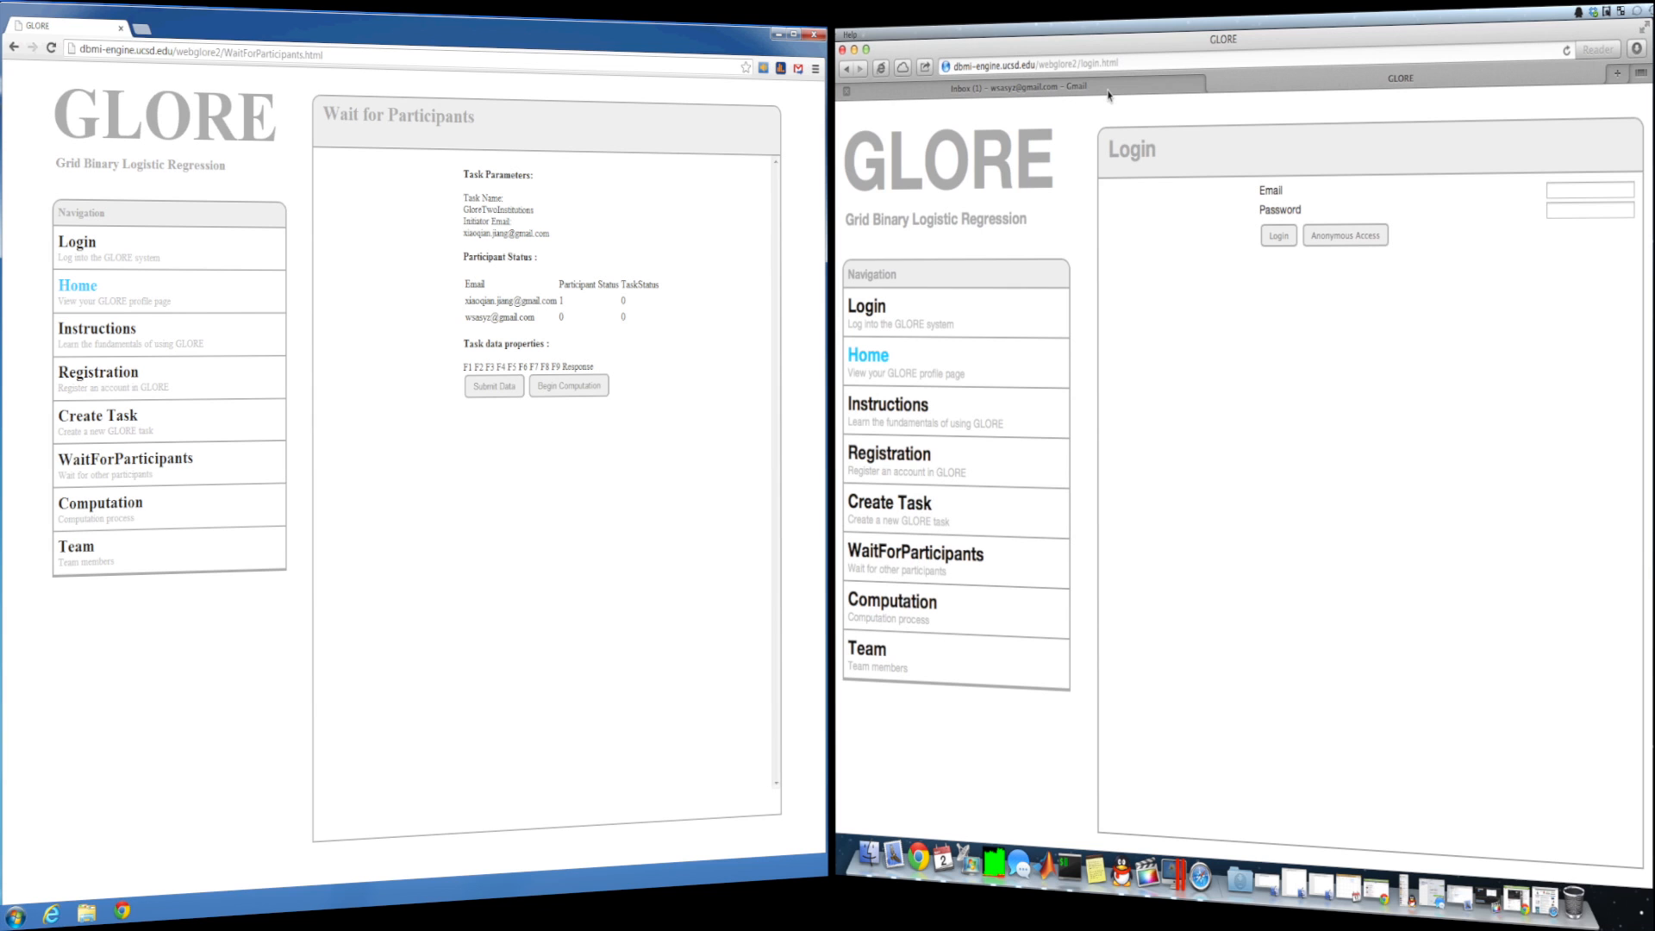
left_click(1109, 91)
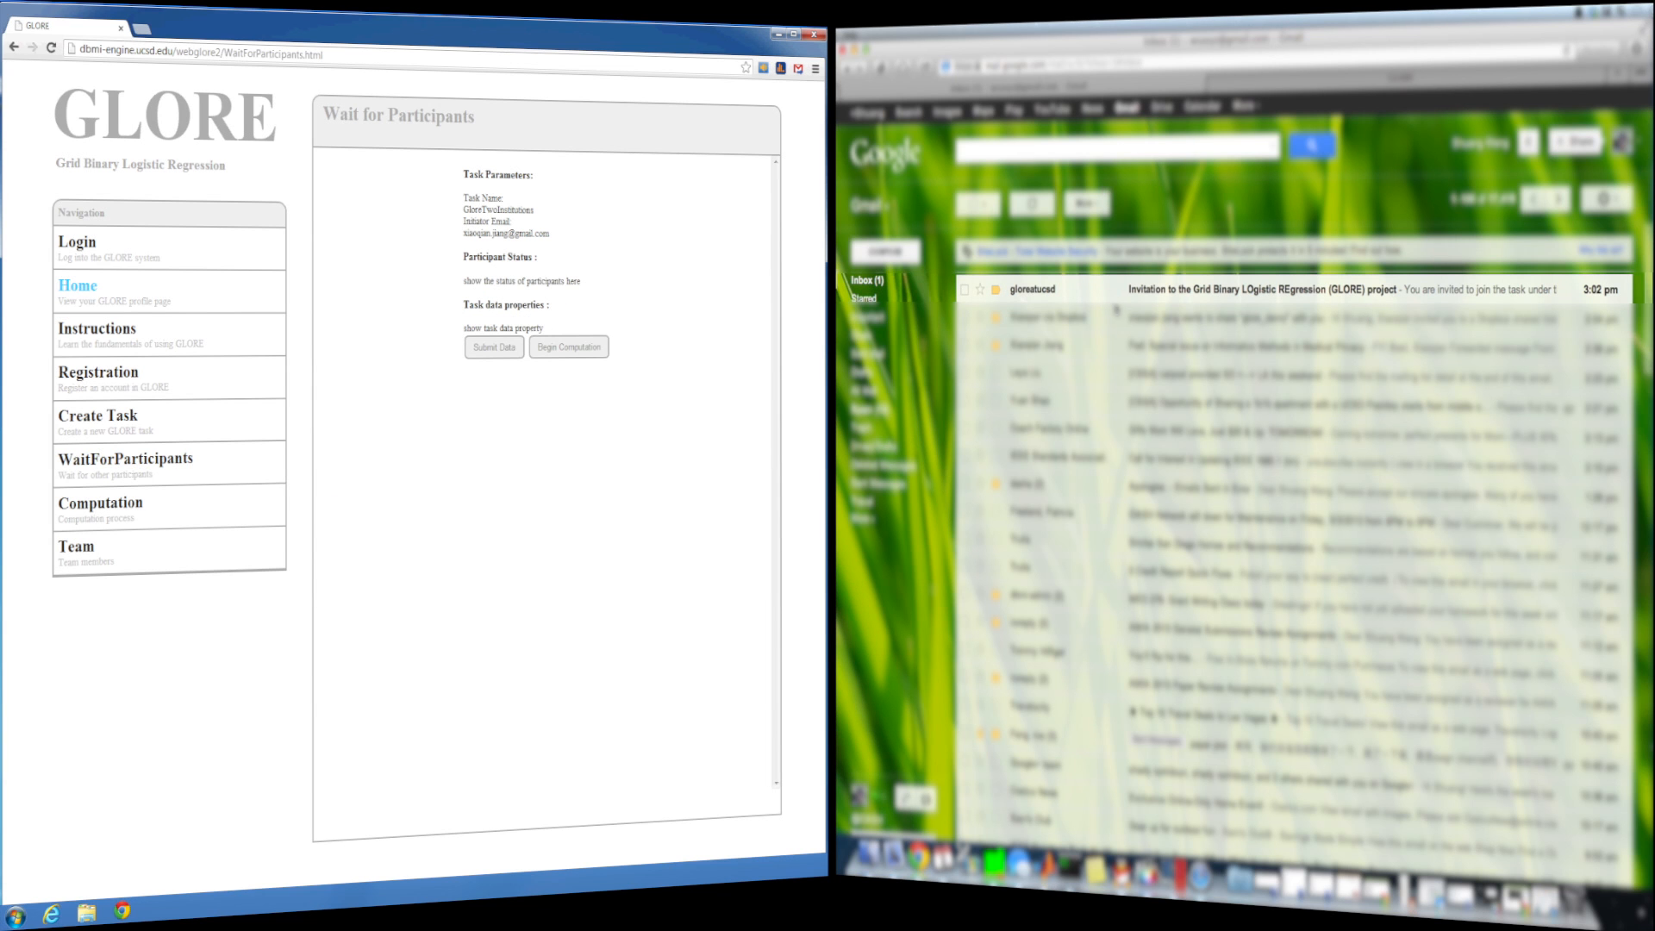
left_click(1137, 295)
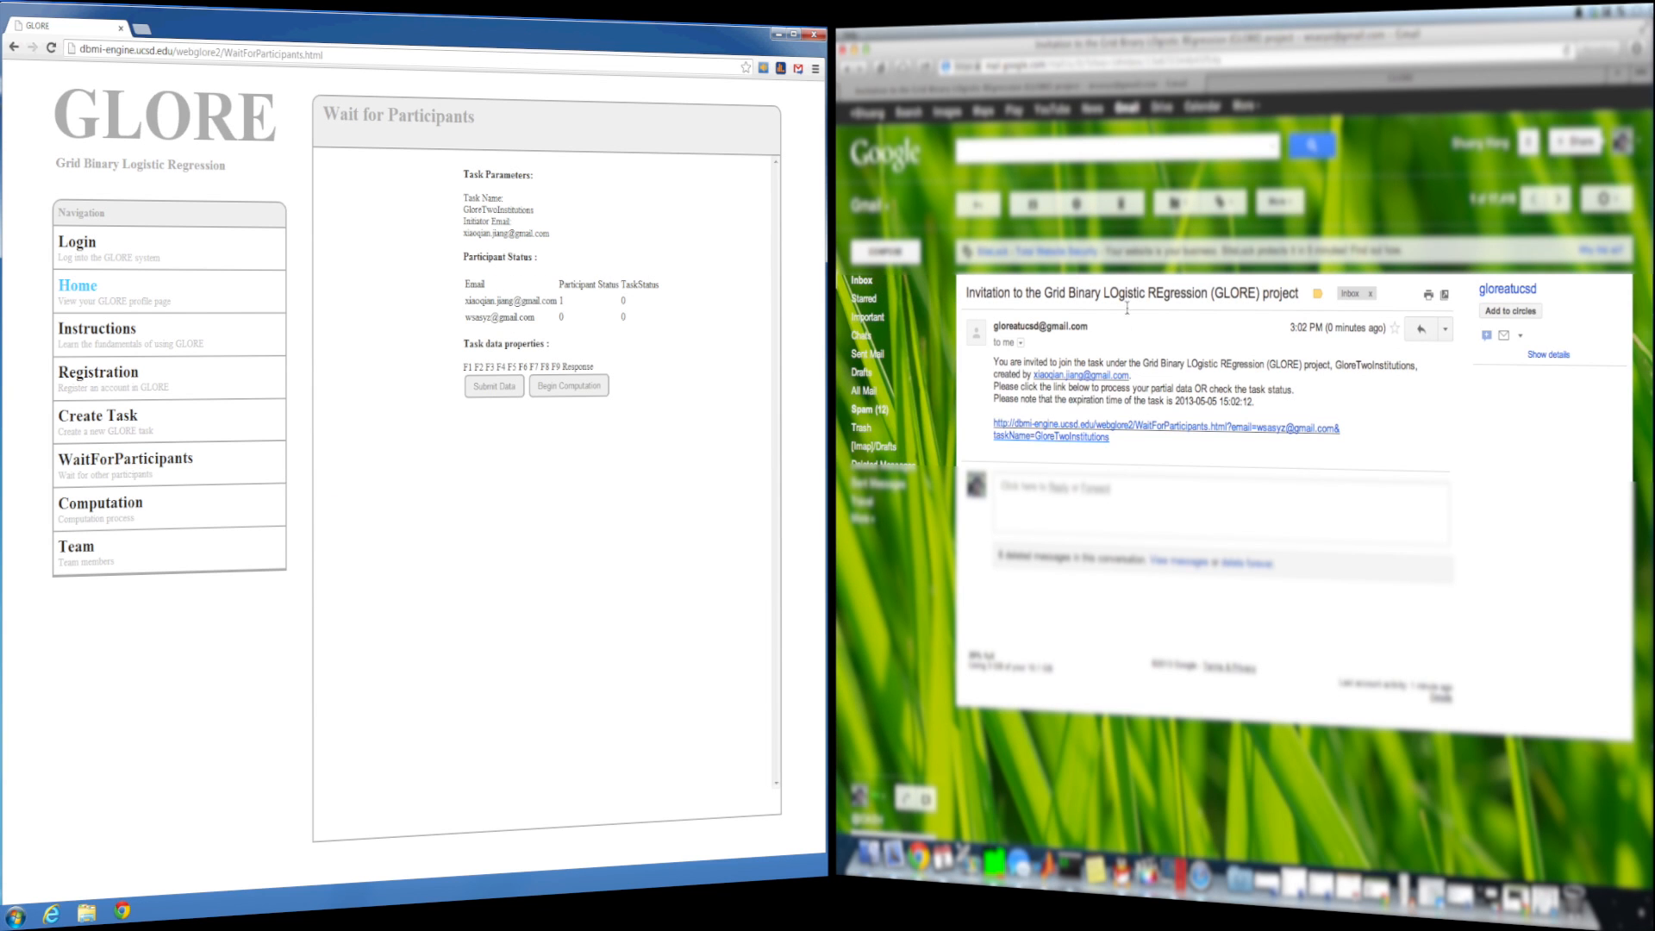
left_click(1080, 426)
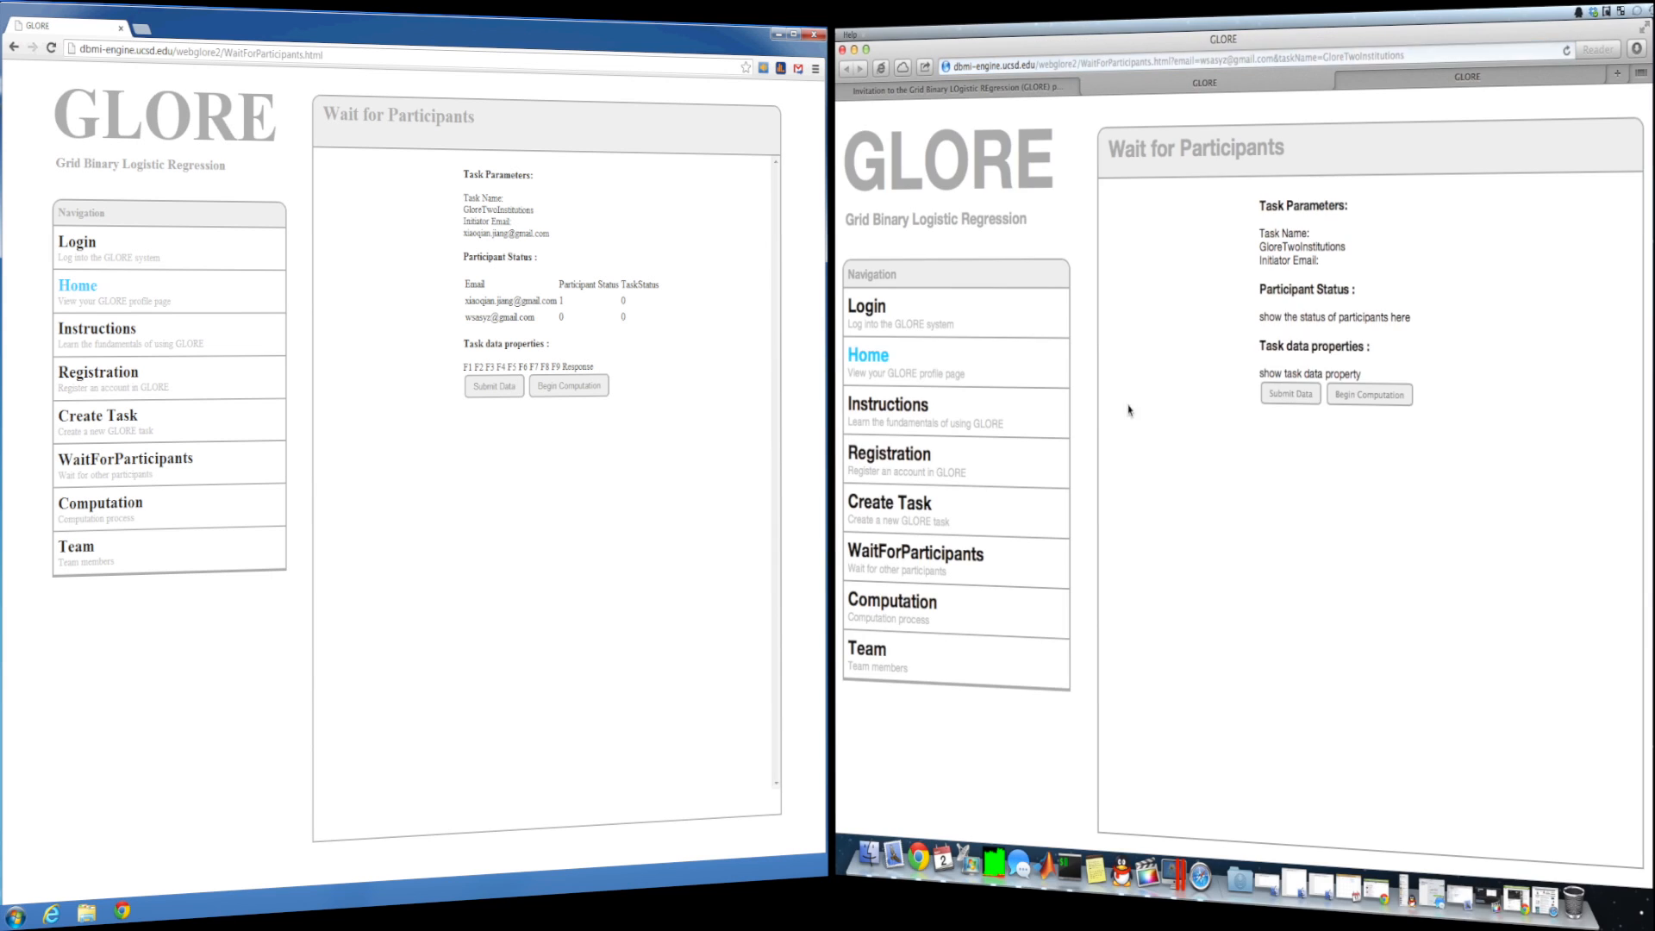
- Upload and submit IPDLR_2.txt from Downloads as the participant's data
left_click(1291, 452)
left_click(1301, 528)
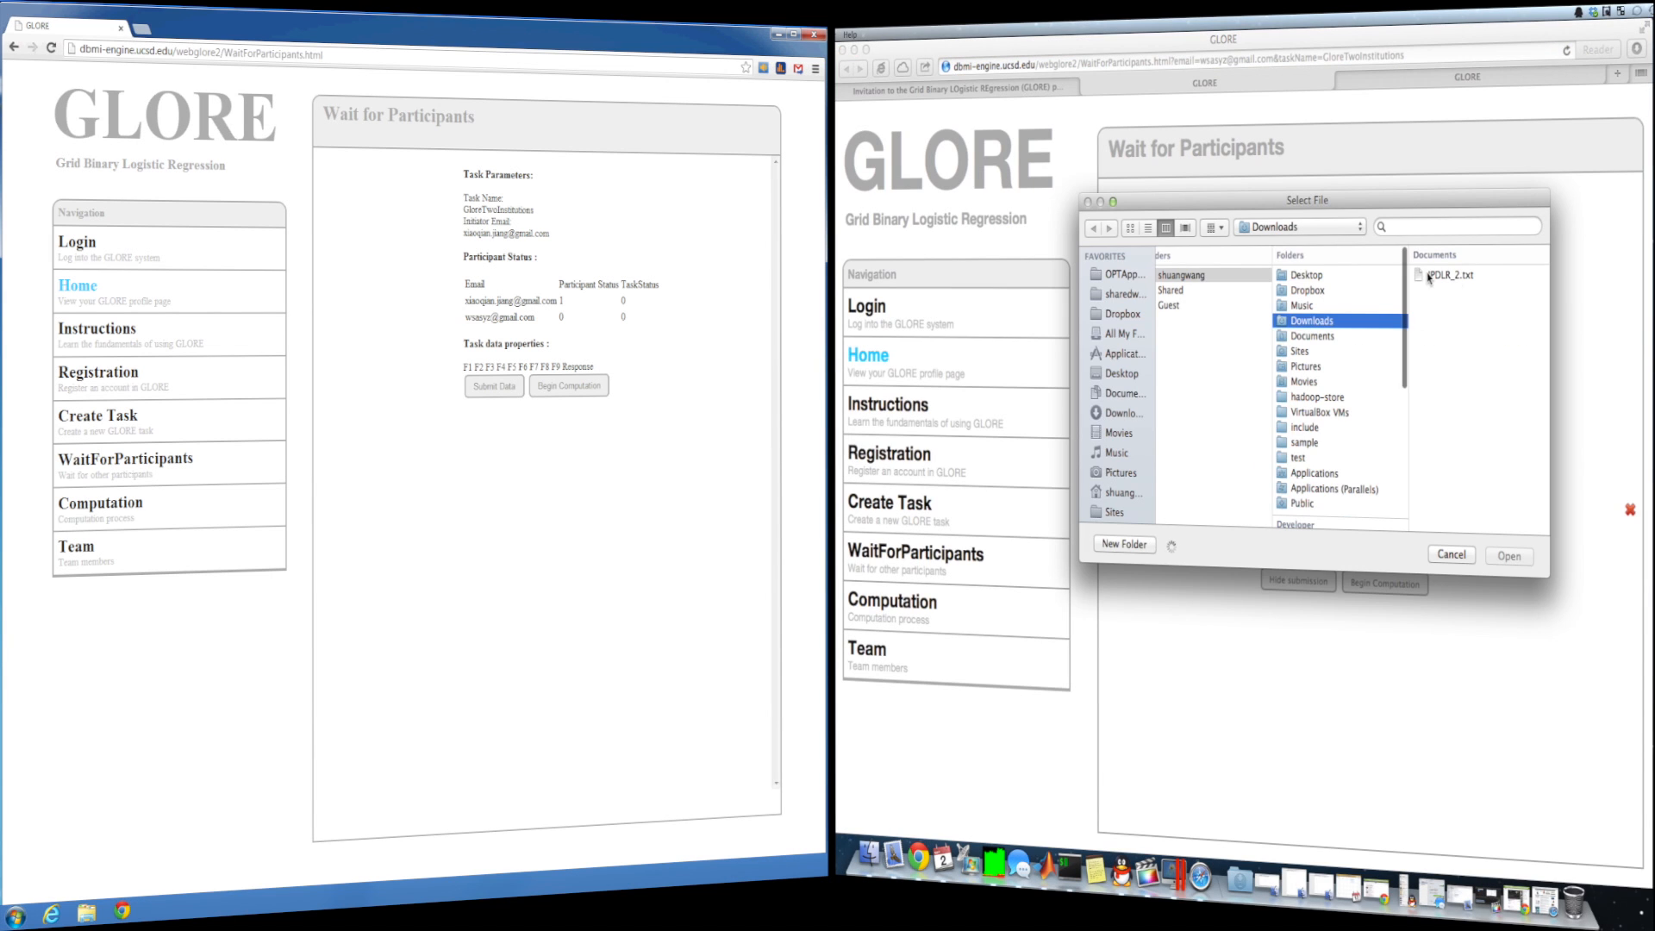
left_click(1507, 555)
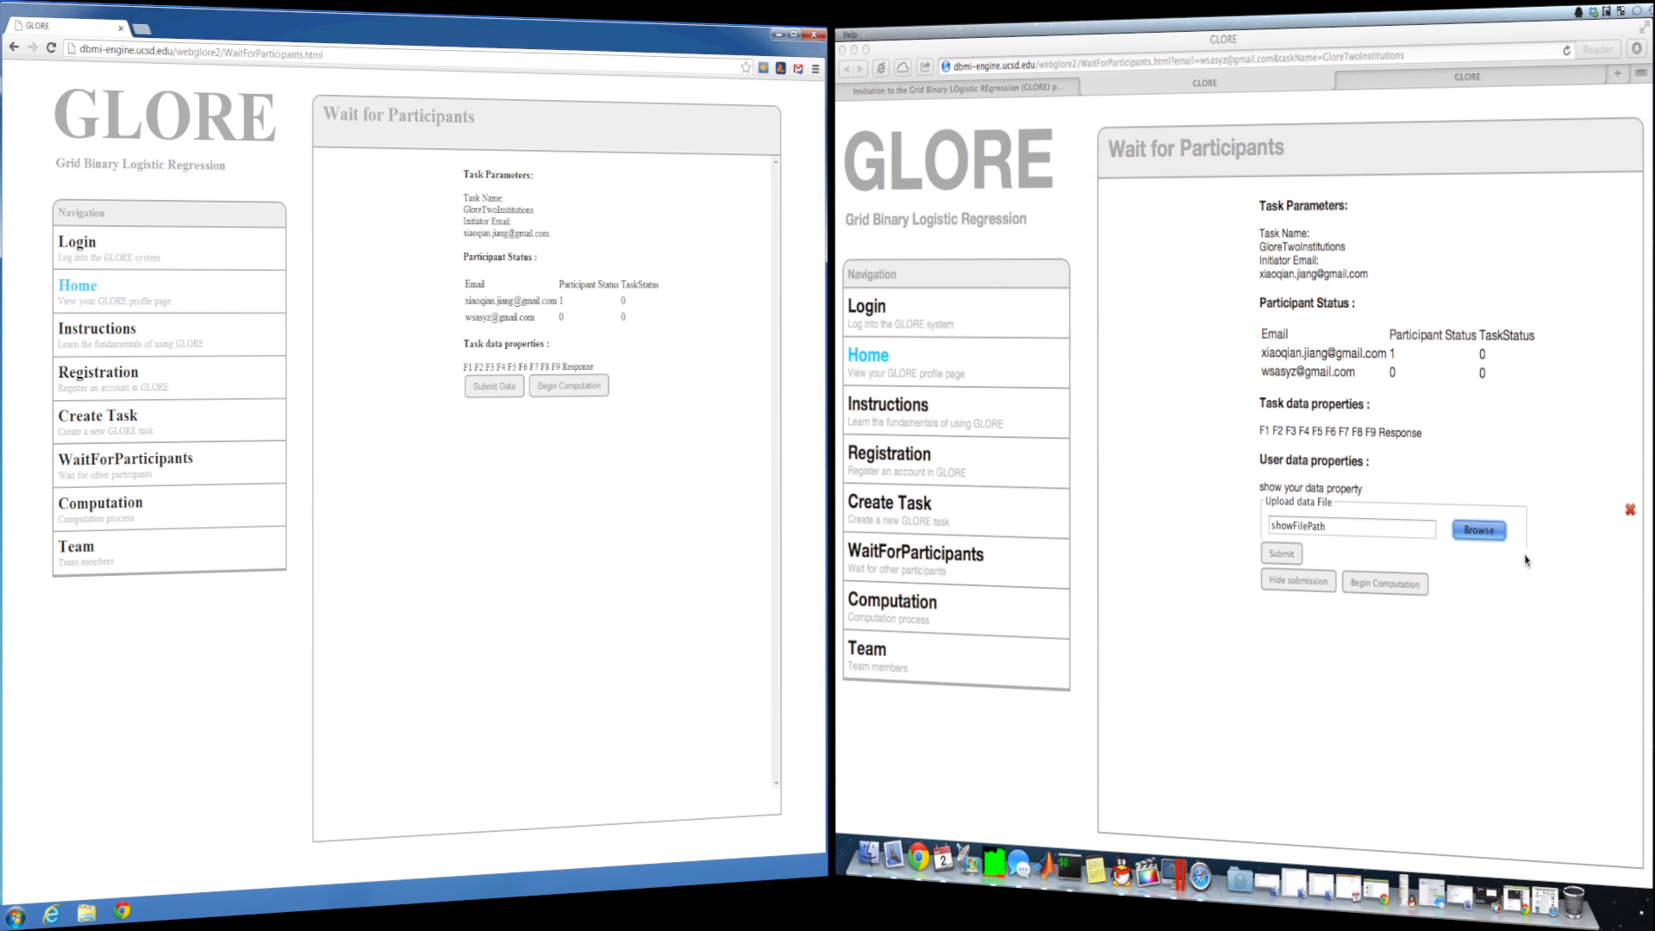
left_click(1293, 556)
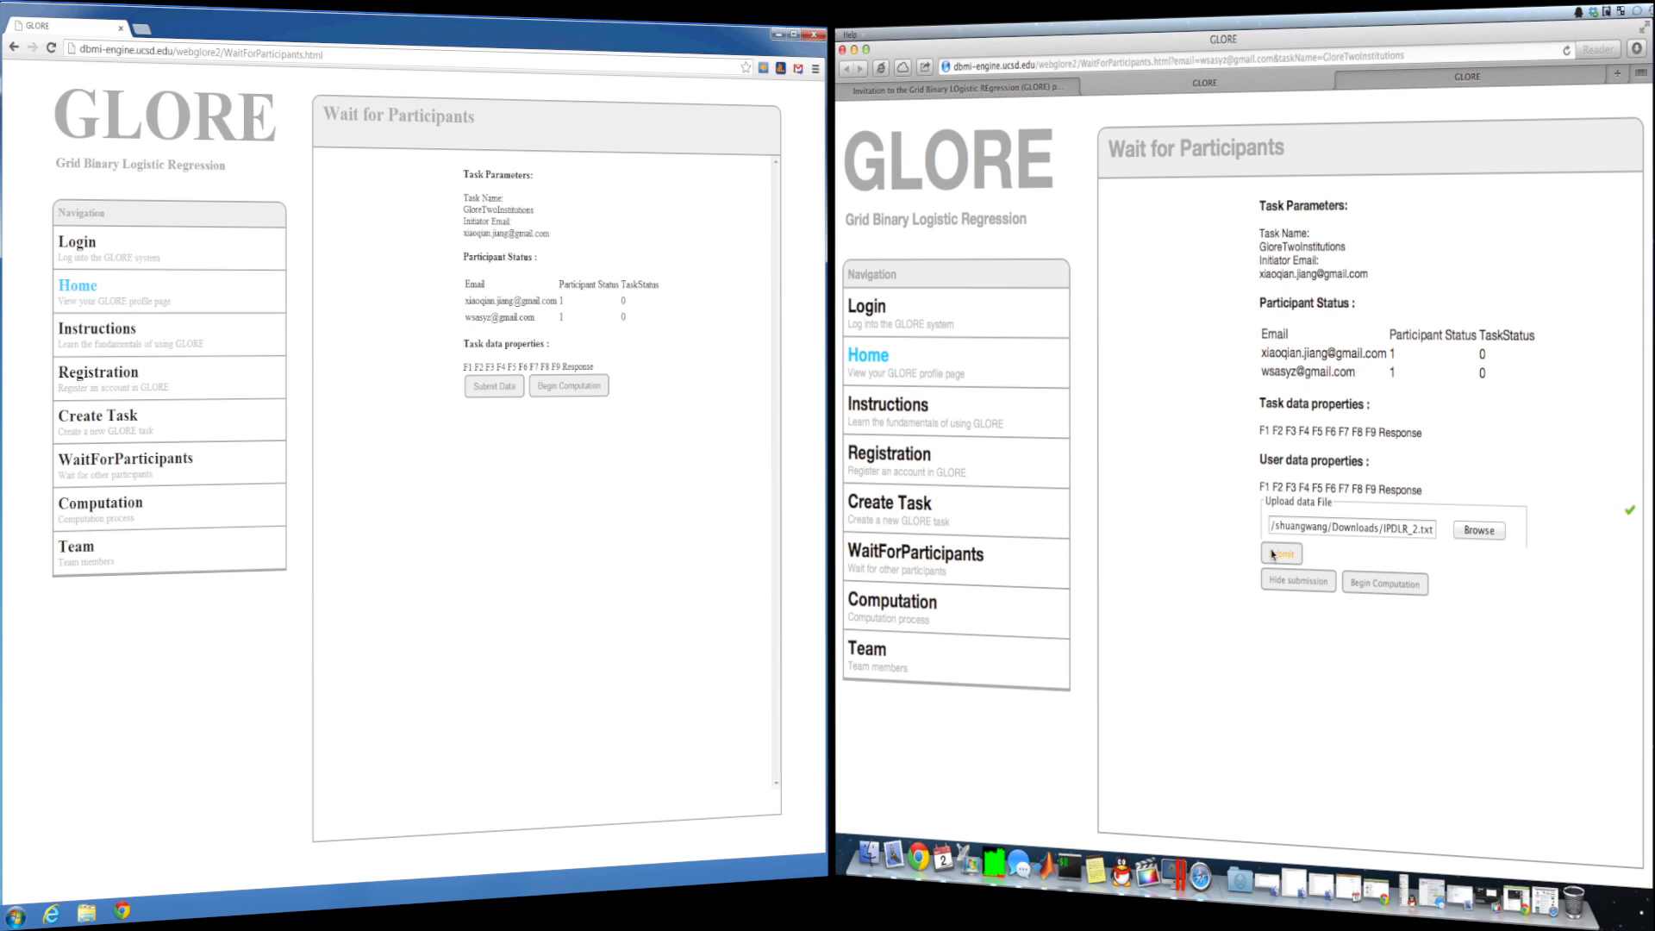
- Begin the joint computation and highlight the final AUC value 0.689749 in the iteration log
left_click(1272, 554)
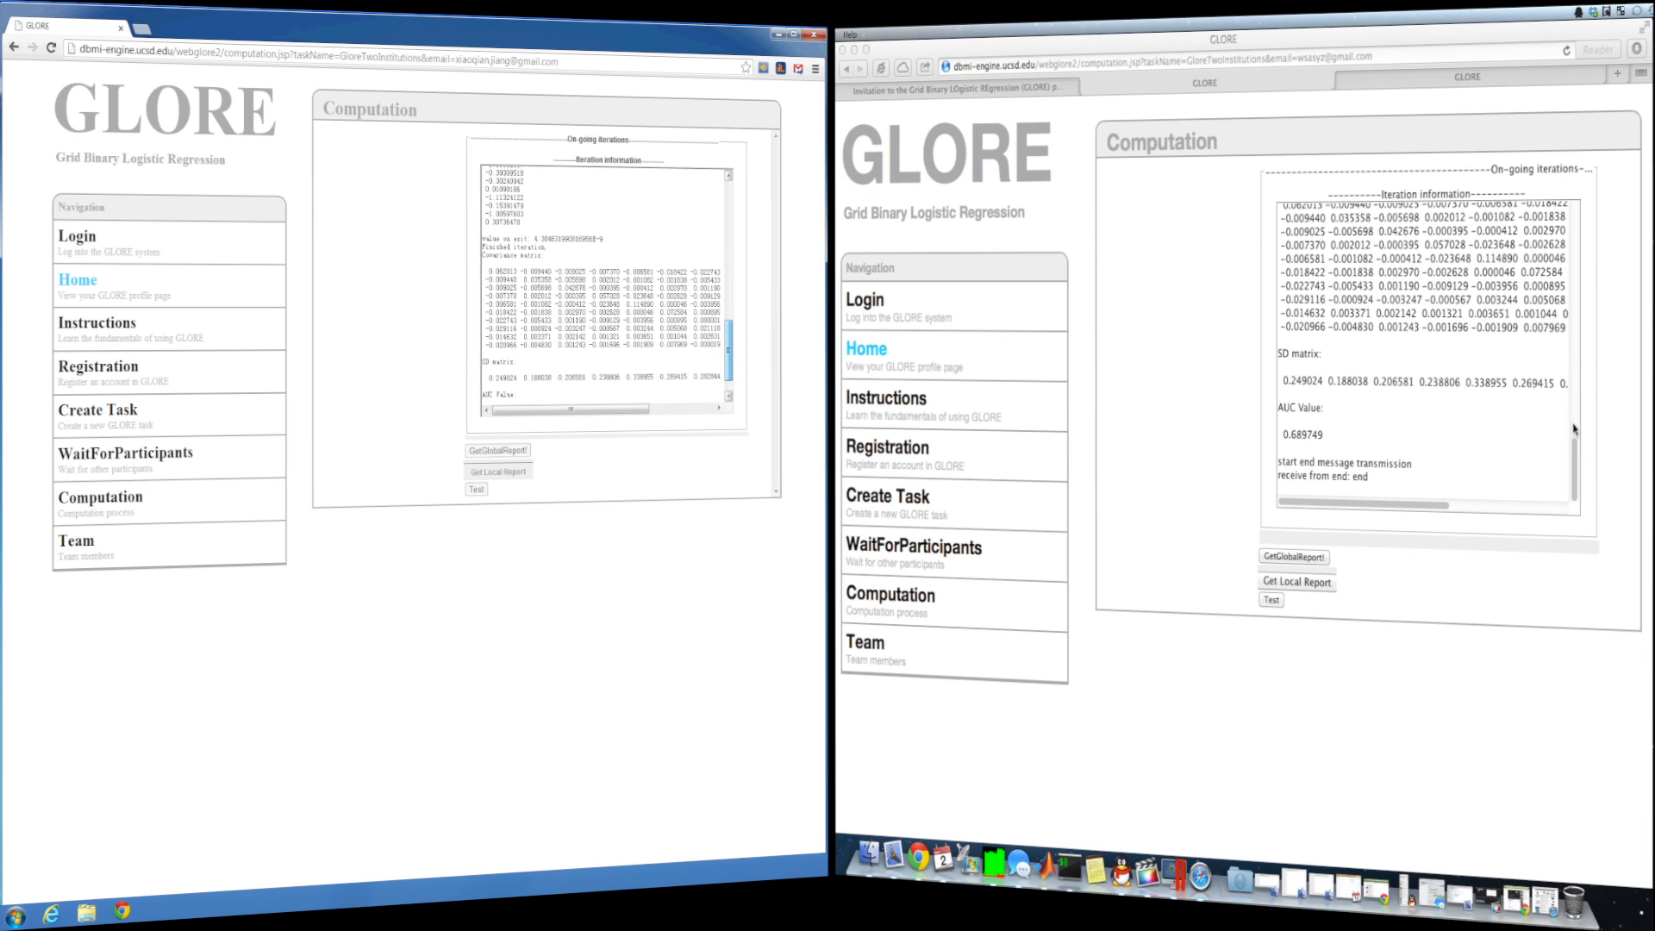
left_click(1571, 268)
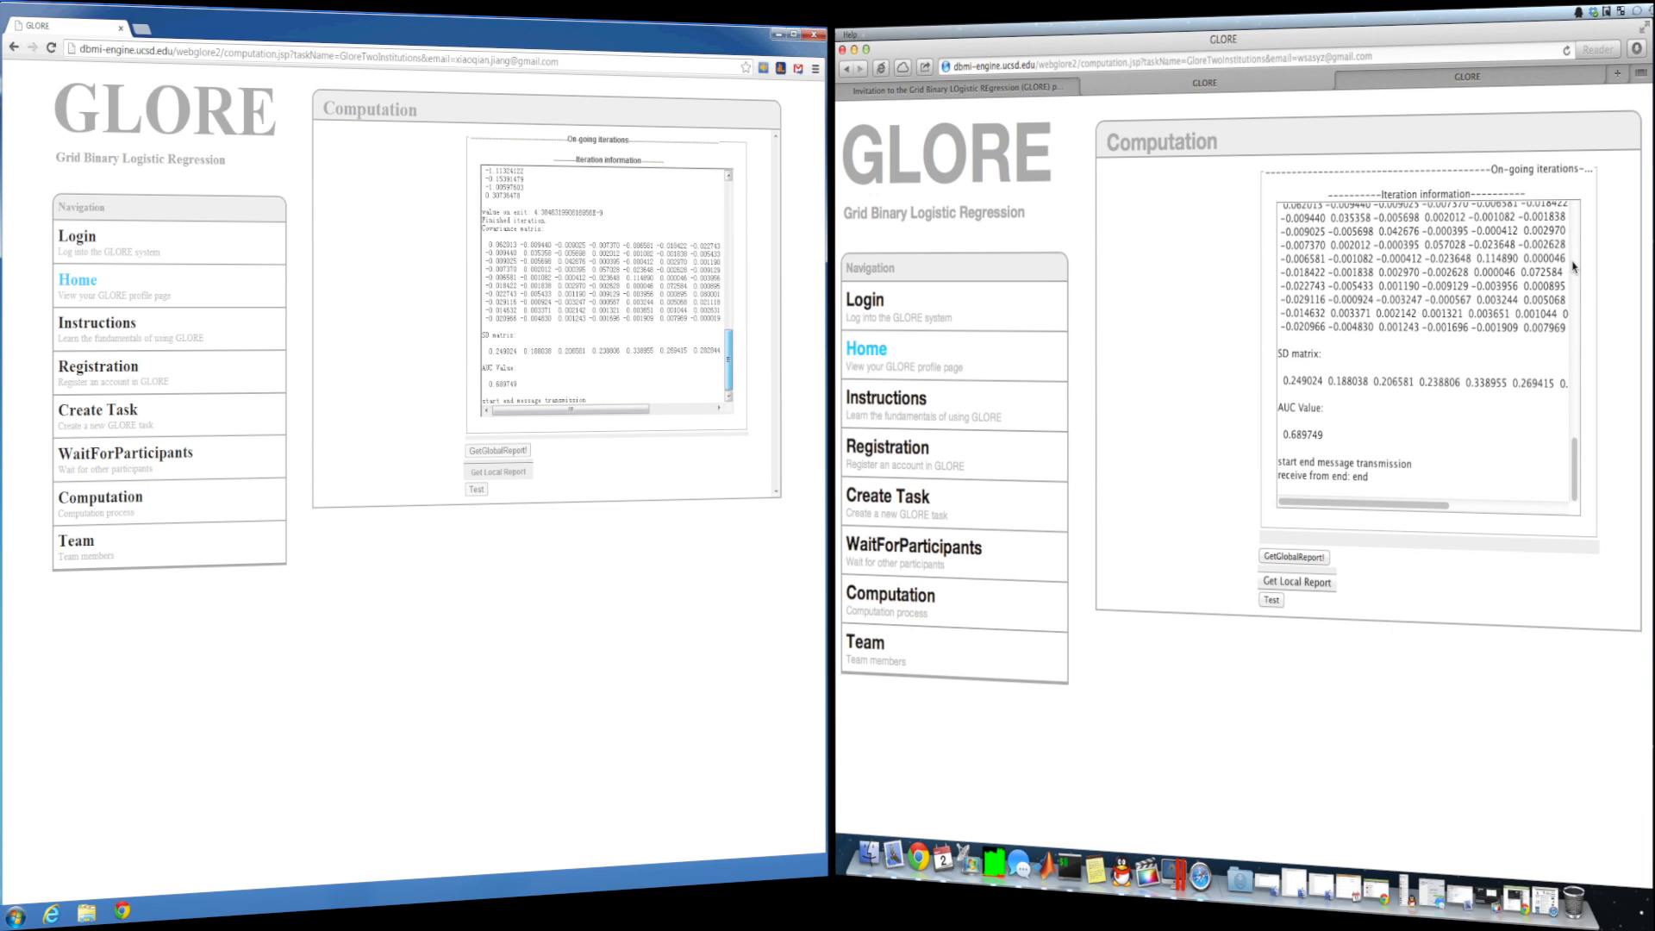
scroll(1572, 268, "up", 5)
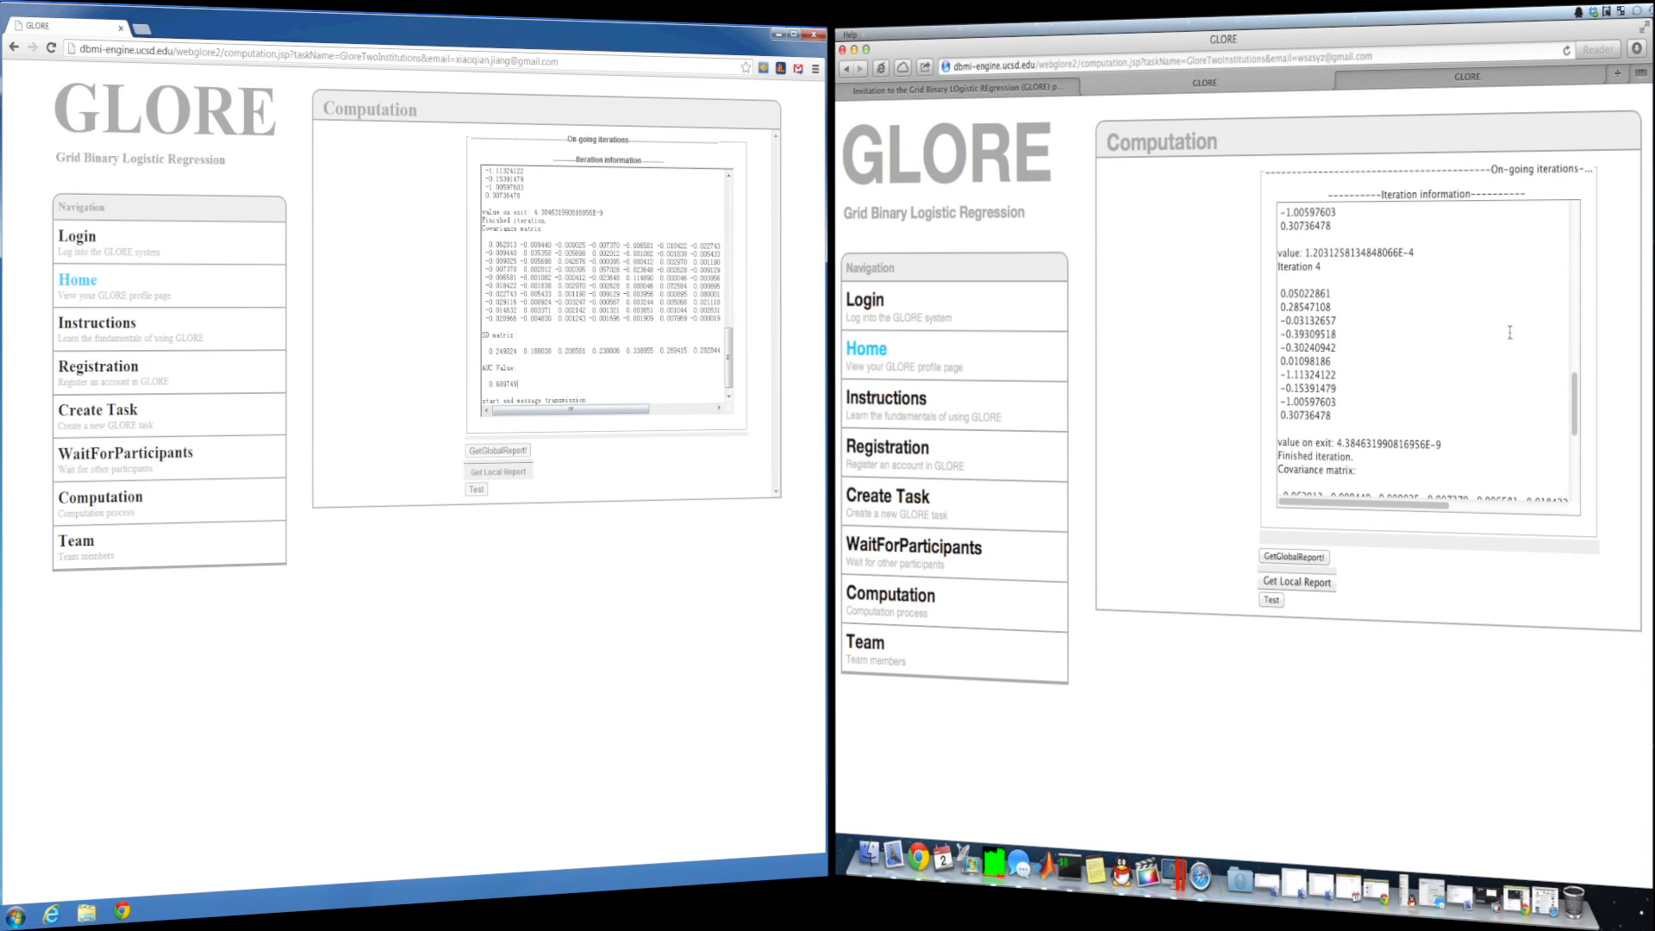
left_click_drag(518, 384, 483, 368)
left_click_drag(1576, 407, 1580, 491)
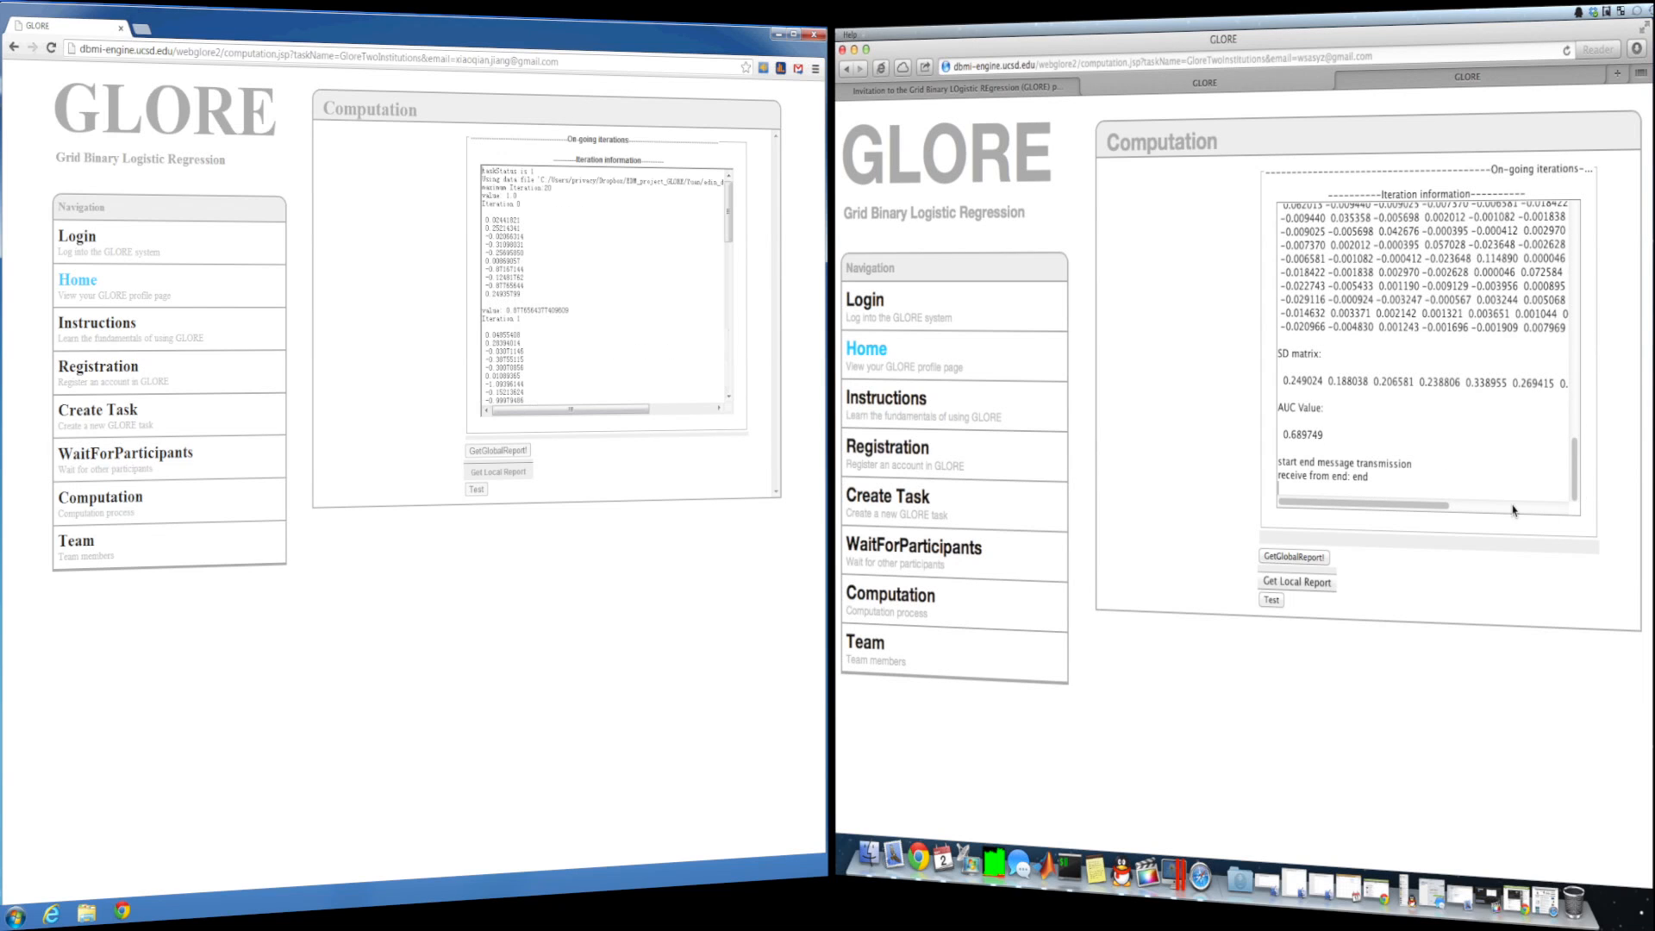
- Generate the global report, review its ROC and calibration plots, and highlight AUC = 0.689
left_click(1290, 558)
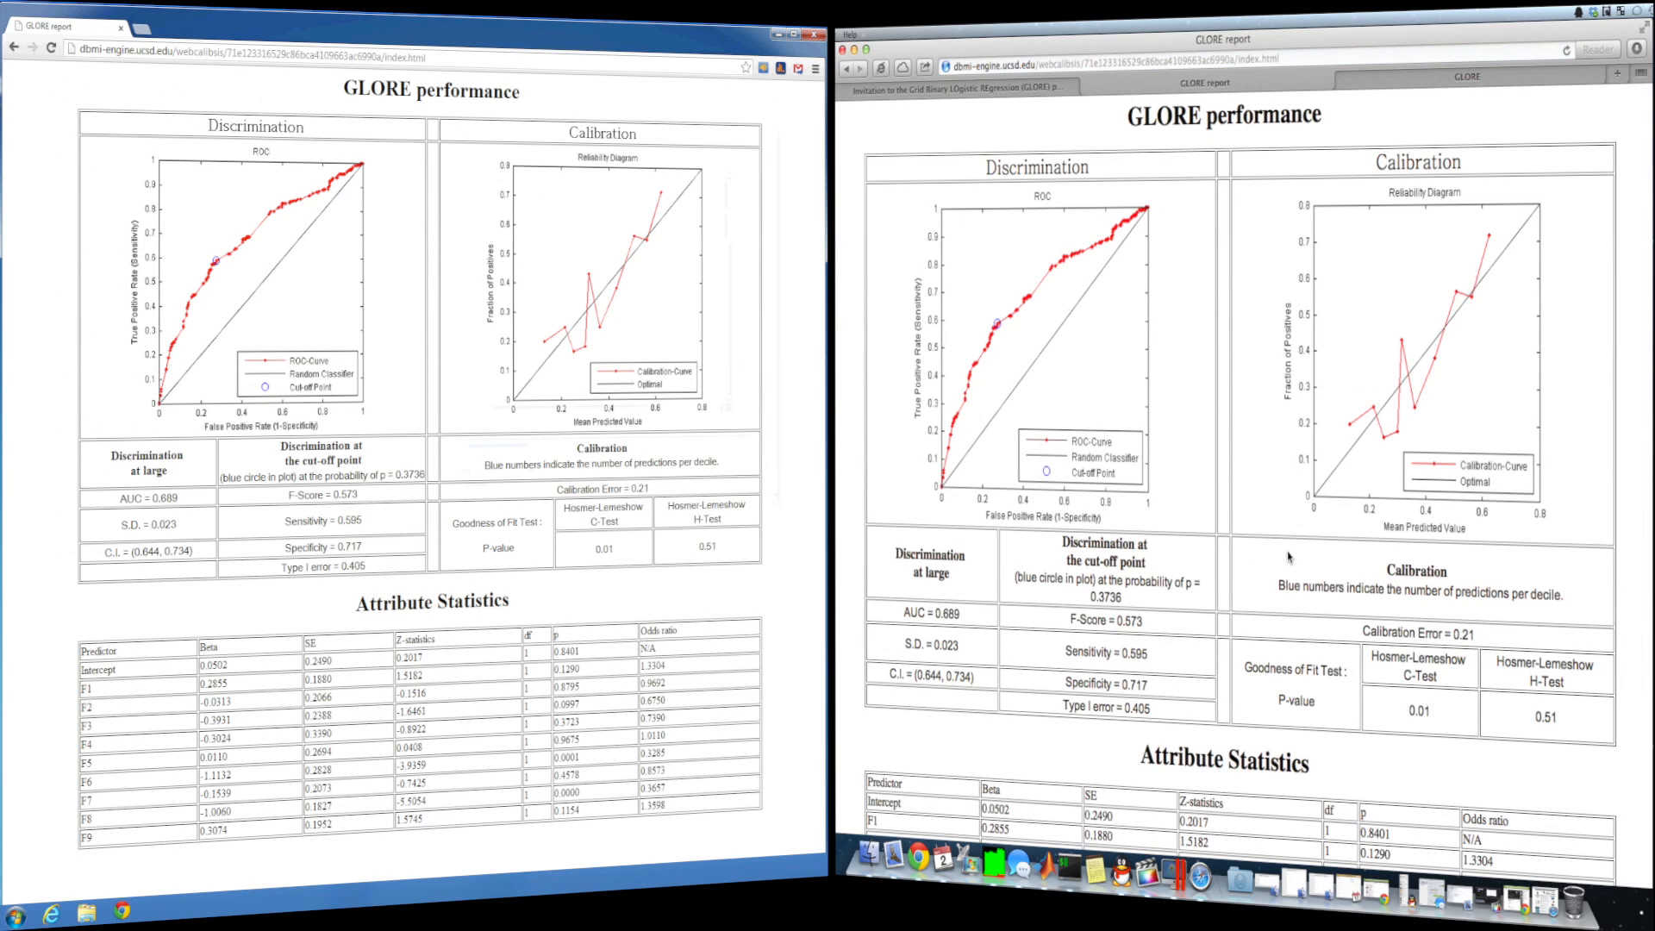
scroll(1276, 538, "down", 3)
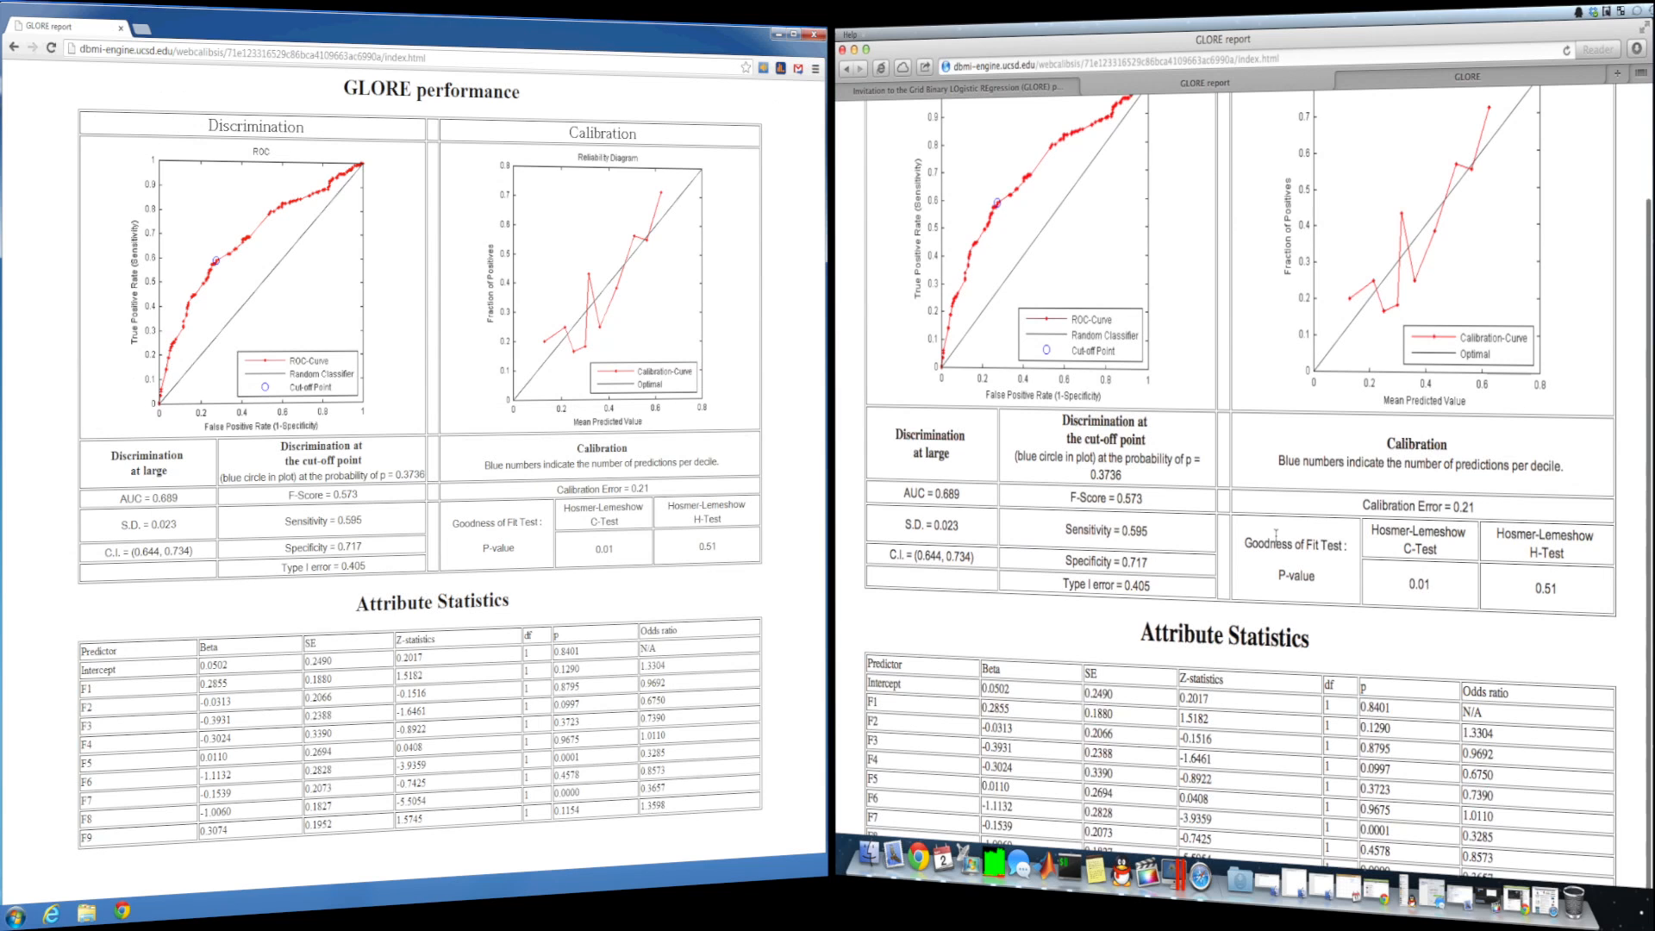
scroll(1275, 534, "up", 1)
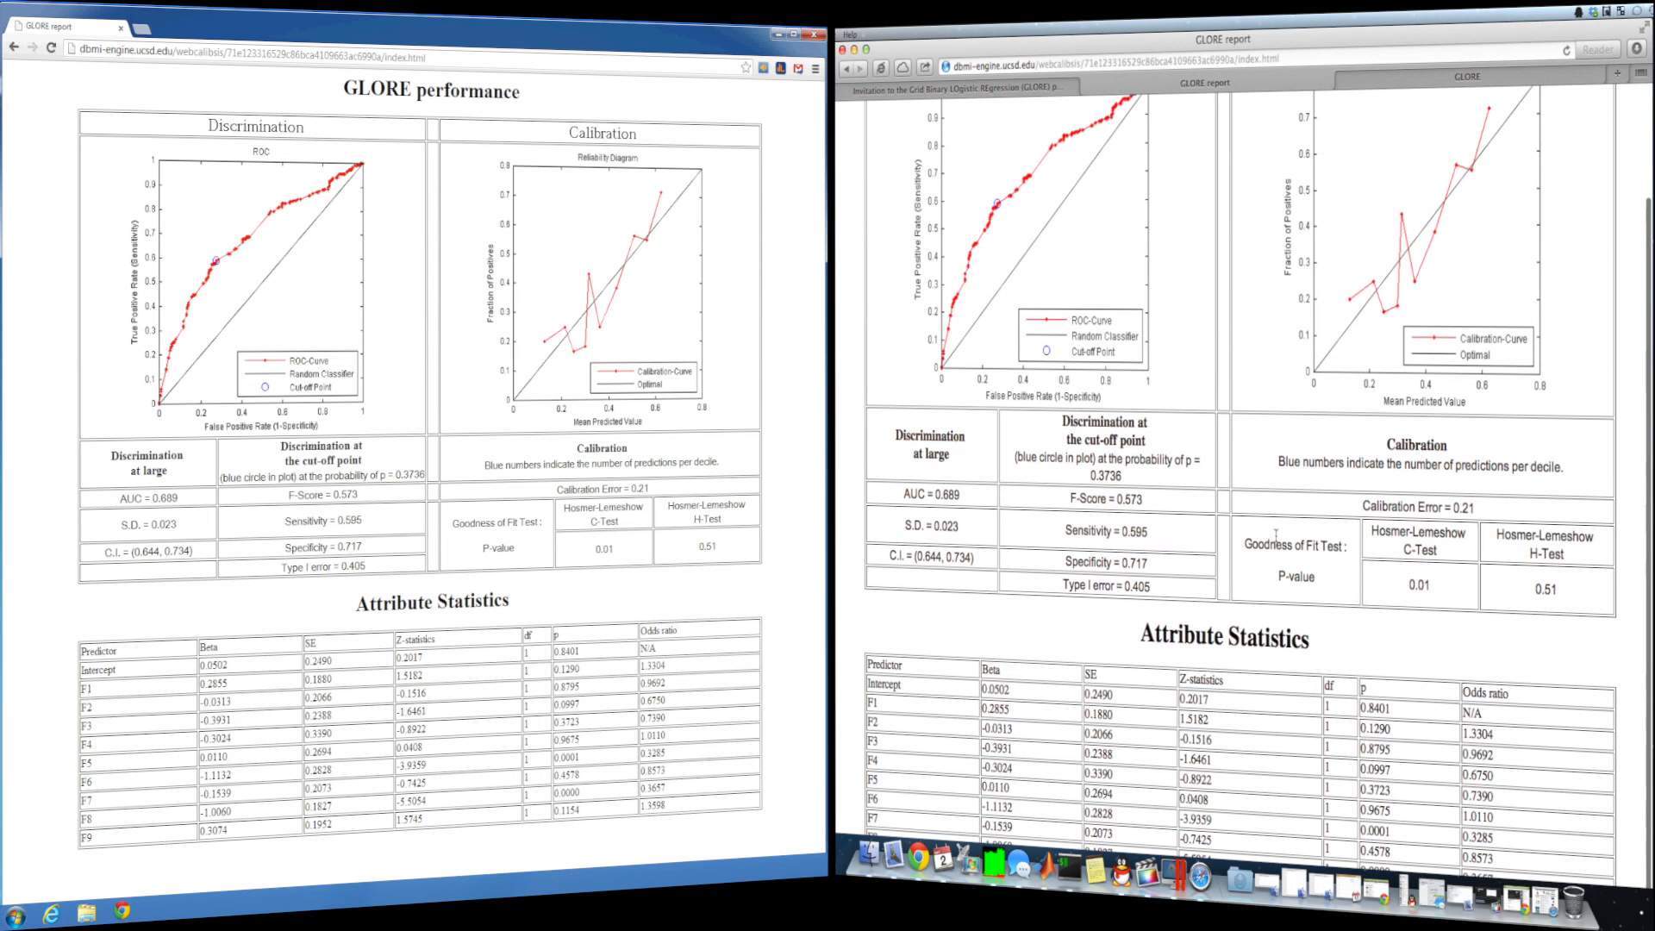
scroll(1276, 535, "down", 1)
scroll(1276, 534, "up", 3)
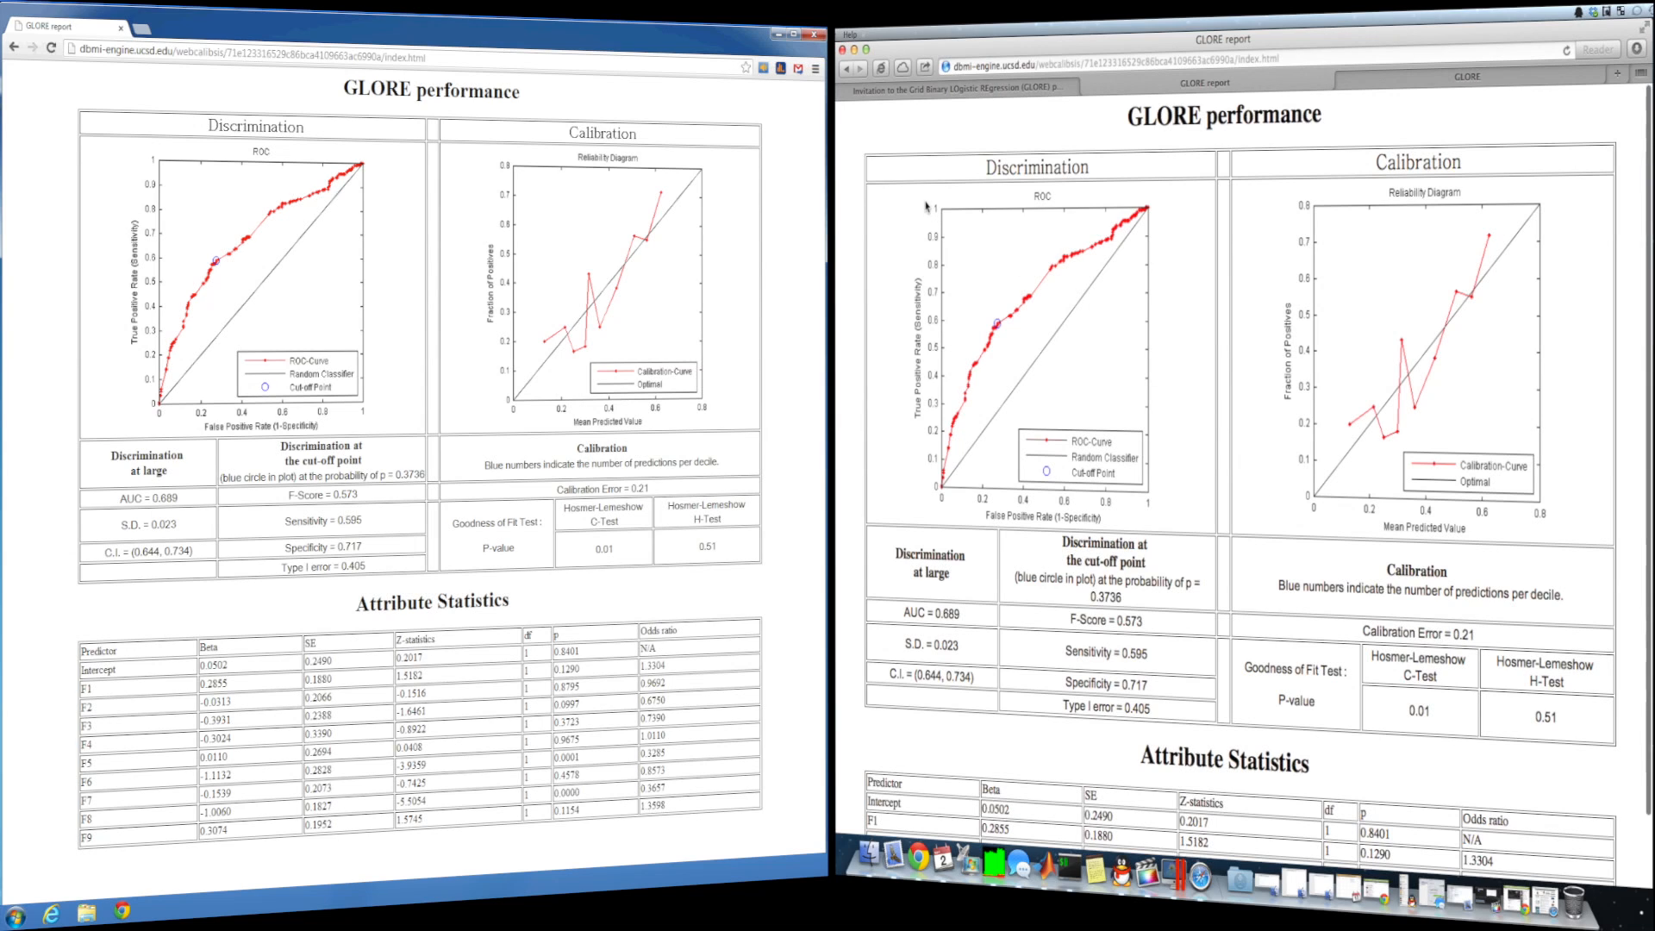
left_click_drag(178, 497, 118, 498)
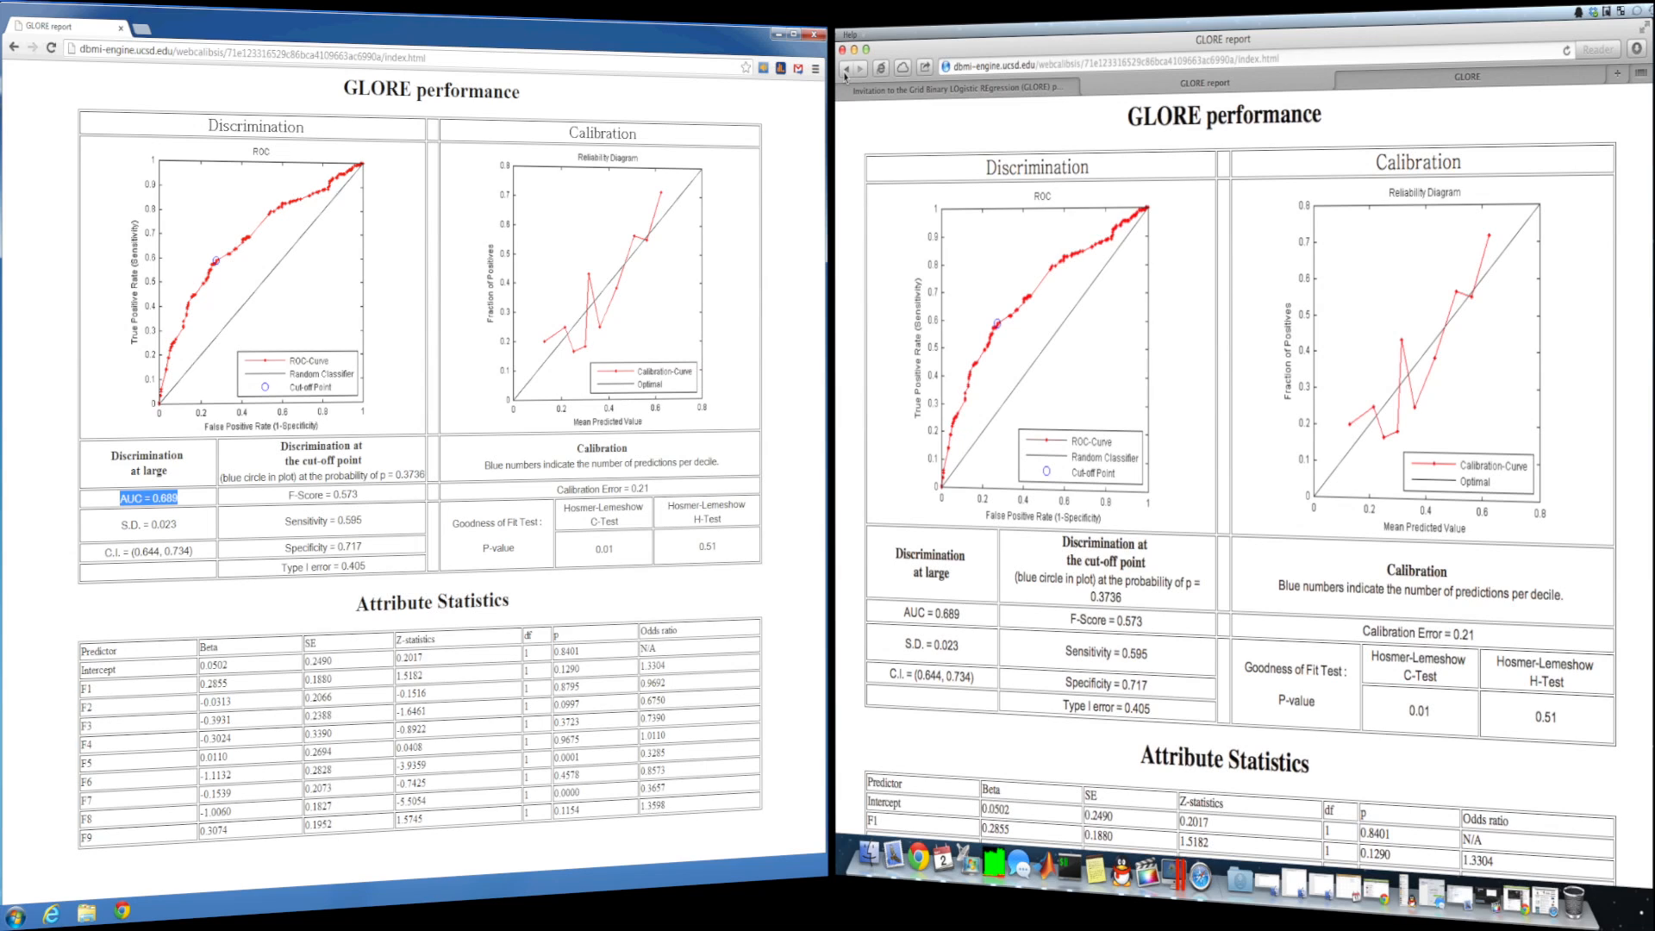